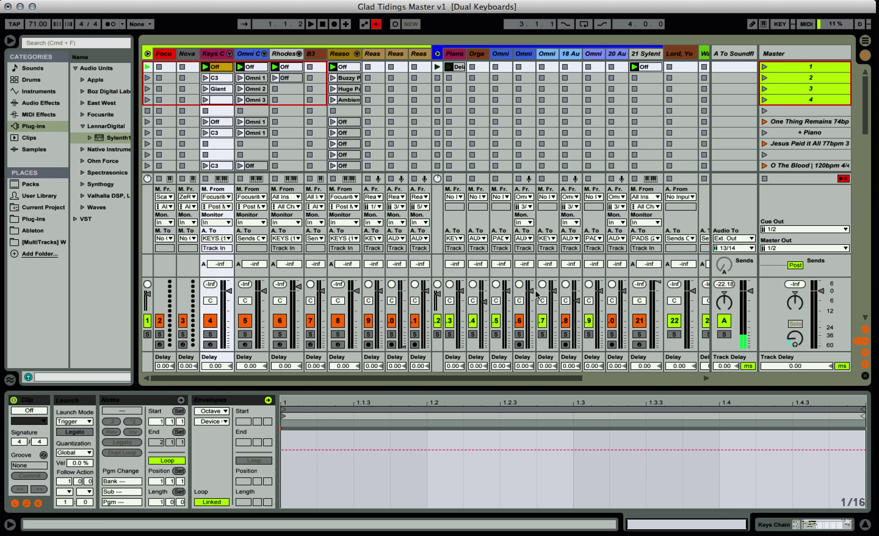
# Insert a new MIDI track directly after the Keys Chain track.
pyautogui.click(124, 0)
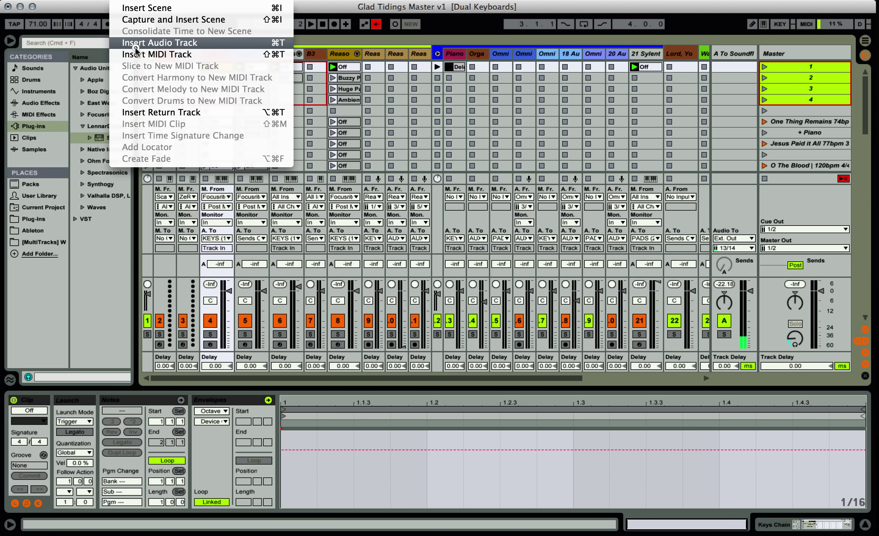
pyautogui.press('Escape')
pyautogui.press('super+shift+t')
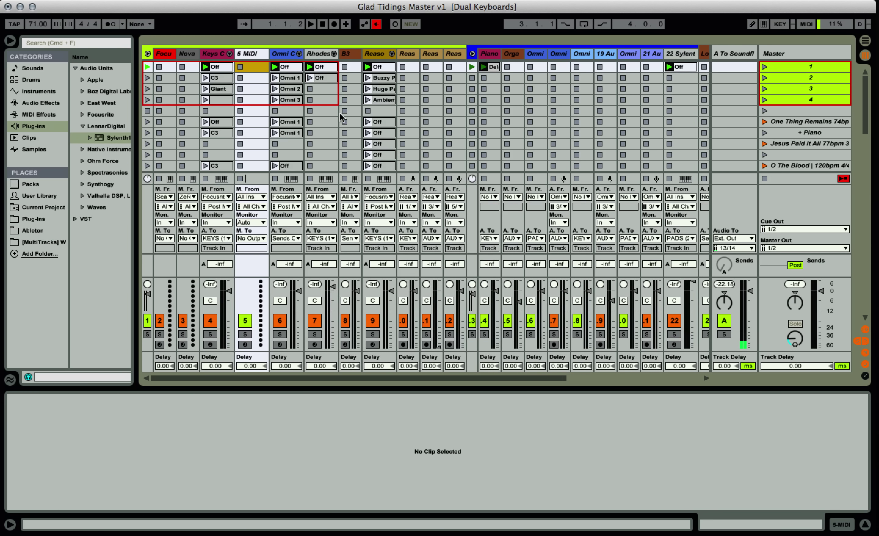
# Load the Sylenth1 plug-in on the new MIDI track, close its window and lower the track volume to -17 dB.
pyautogui.hscroll(5, 341, 113)
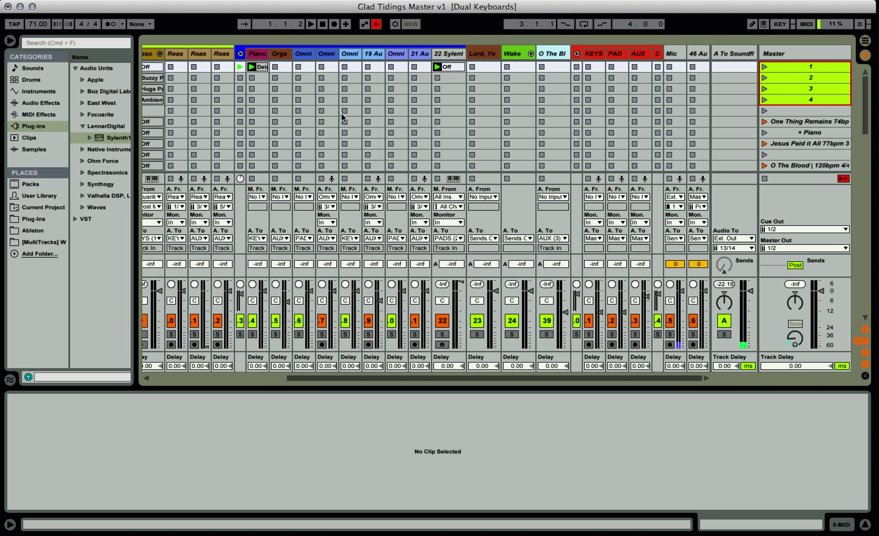
pyautogui.hscroll(-5, 341, 113)
pyautogui.scroll(-1, 341, 113)
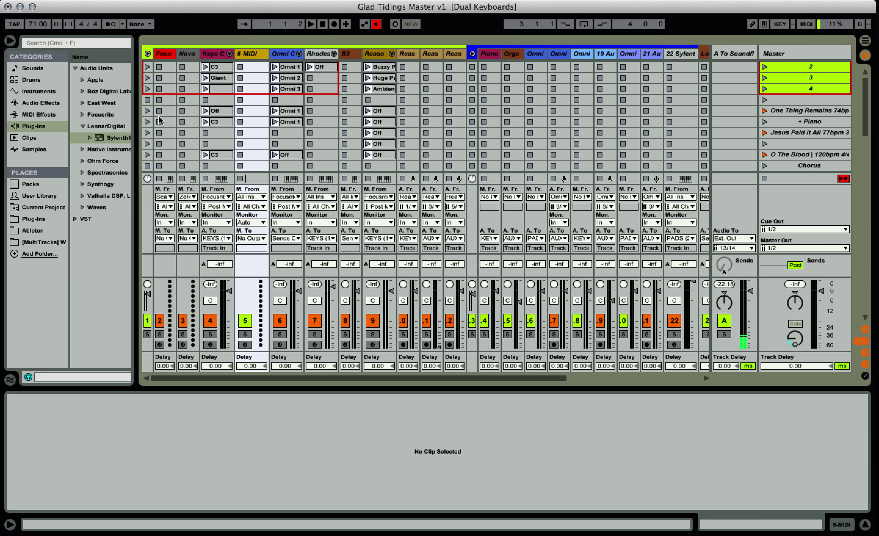
pyautogui.moveTo(110, 139); pyautogui.dragTo(253, 267)
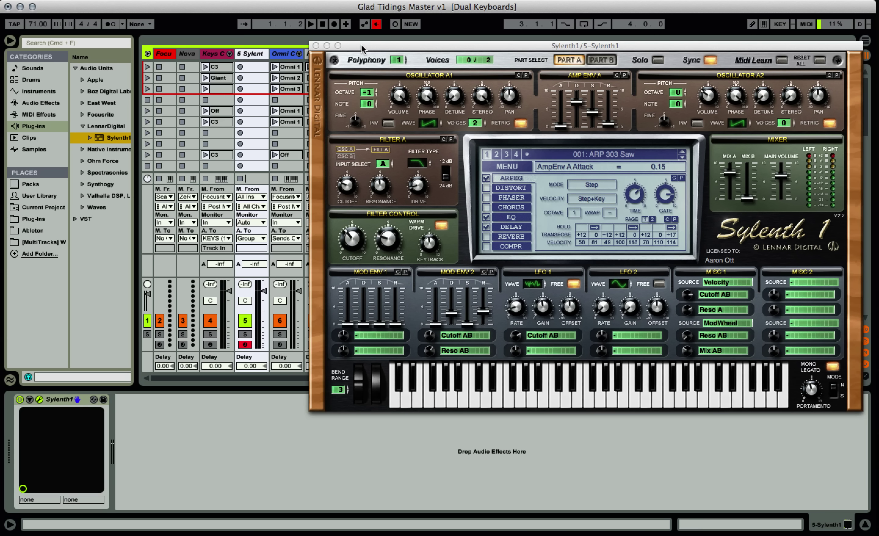
pyautogui.click(316, 46)
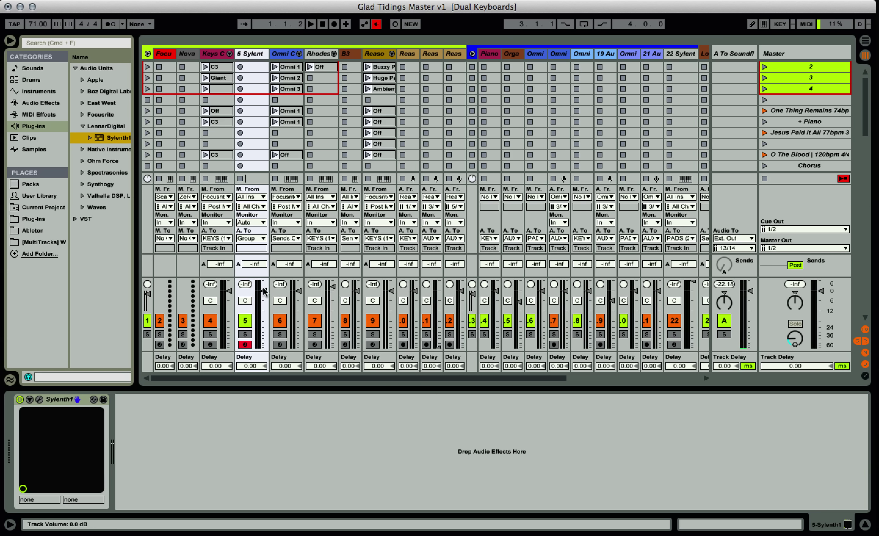
pyautogui.moveTo(263, 291); pyautogui.dragTo(265, 321)
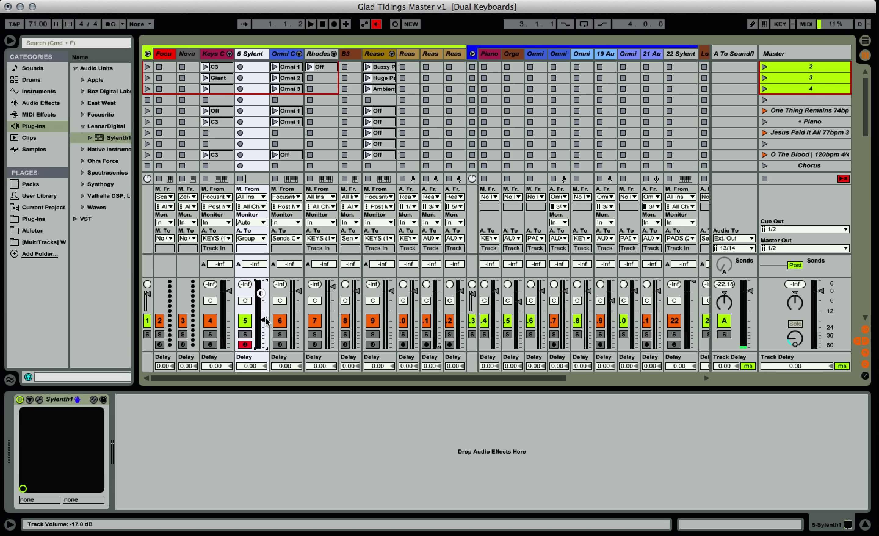
# Route the Sylenth track's audio output to Master, keeping its MIDI input on All Ins and monitoring on Auto.
pyautogui.click(262, 196)
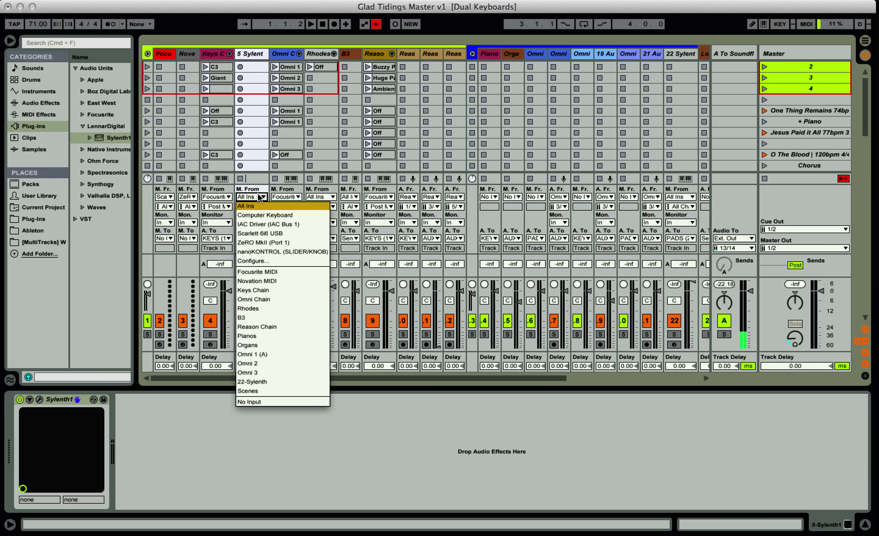
pyautogui.click(253, 199)
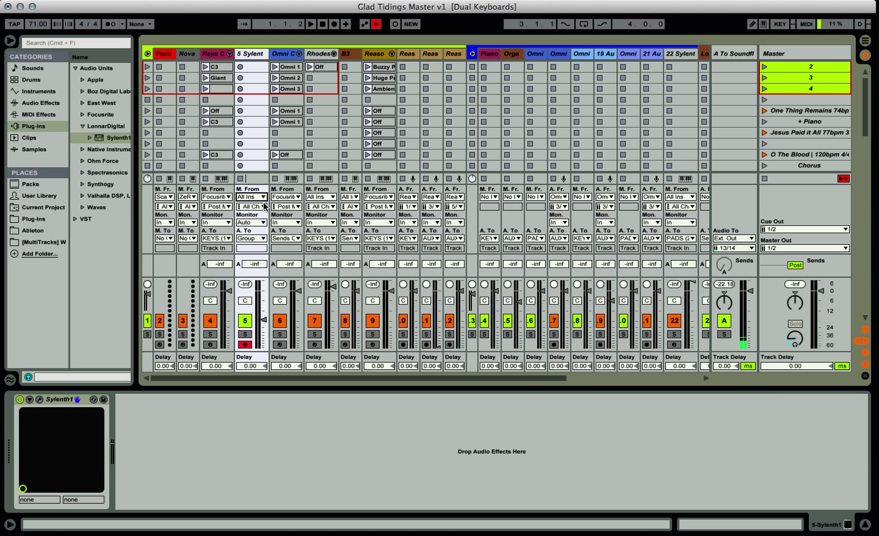
pyautogui.click(260, 222)
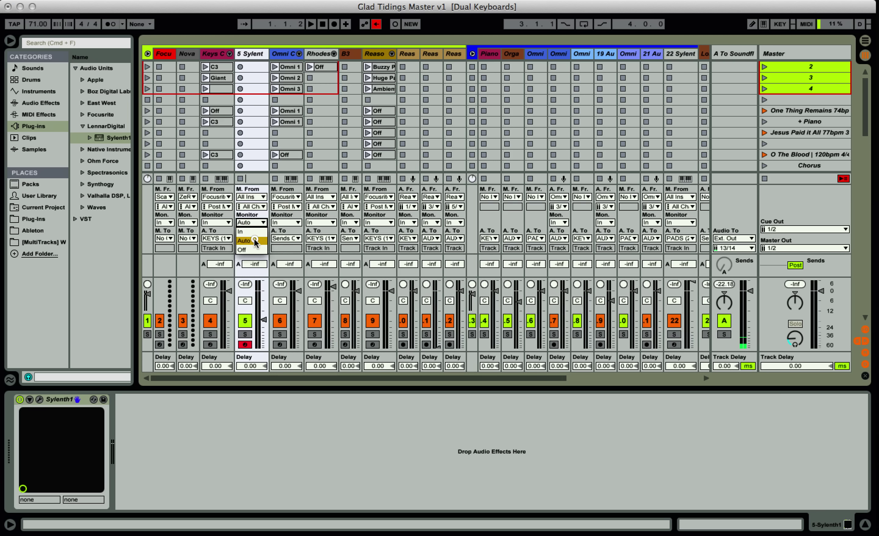
pyautogui.click(254, 240)
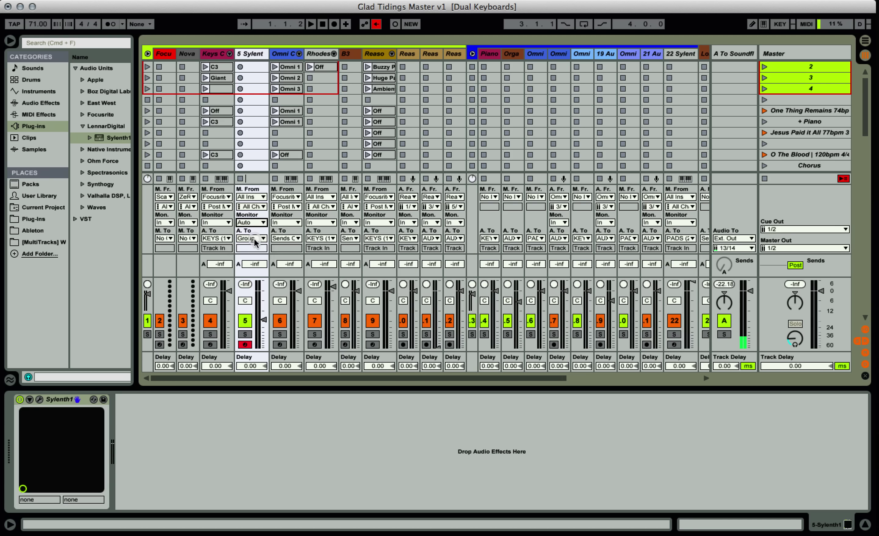
pyautogui.click(253, 238)
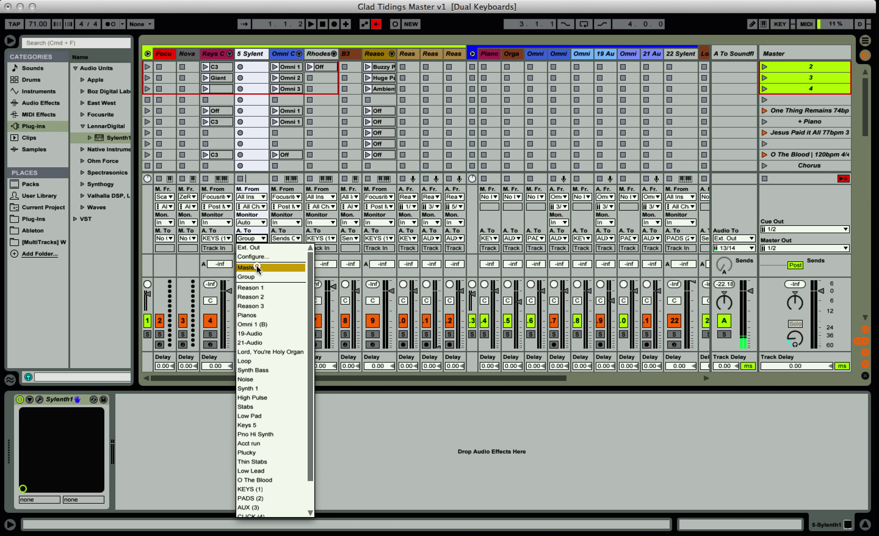
pyautogui.click(266, 267)
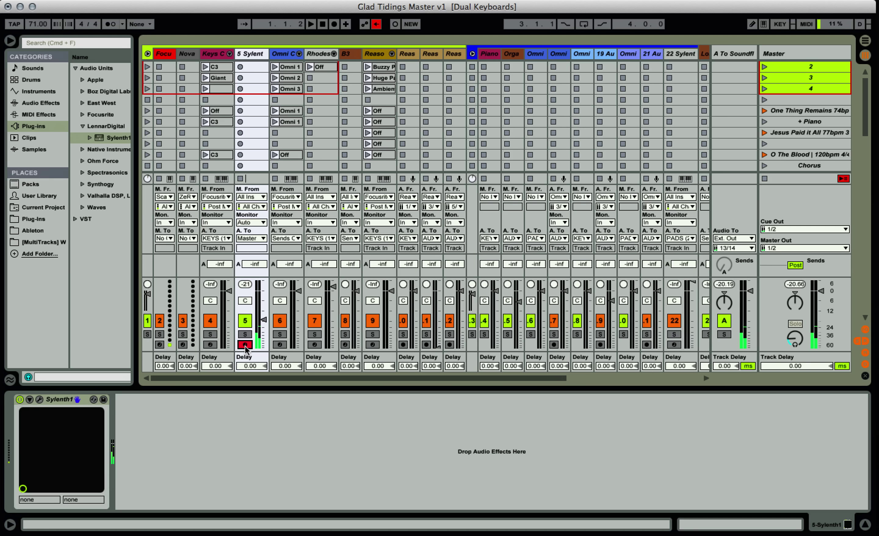
# Lower the Sylenth track's volume to -27 dB and toggle its record arm off and on, leaving it armed.
pyautogui.moveTo(264, 319); pyautogui.dragTo(265, 334)
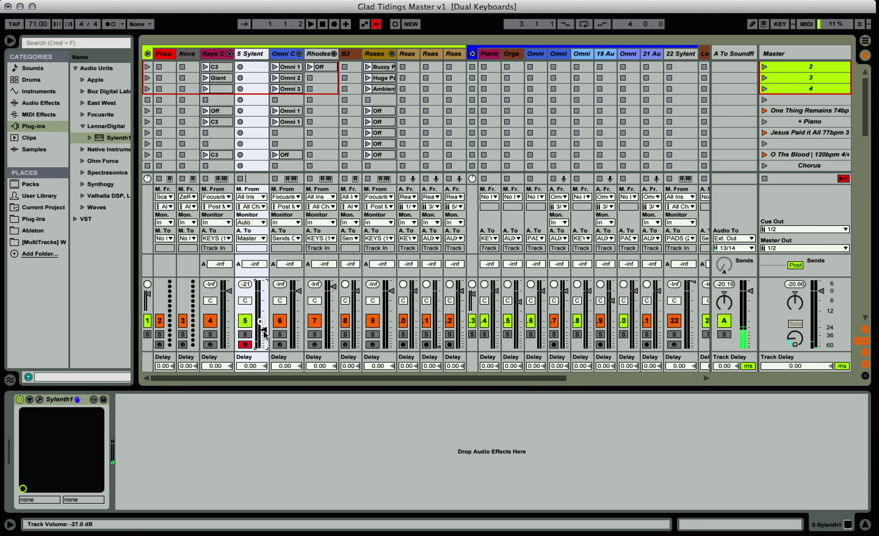
pyautogui.click(245, 345)
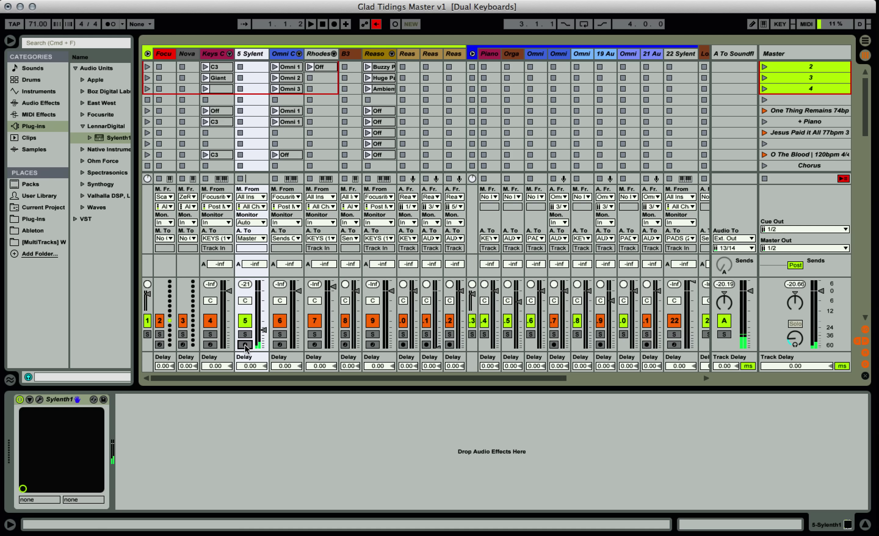
pyautogui.click(246, 345)
pyautogui.click(245, 345)
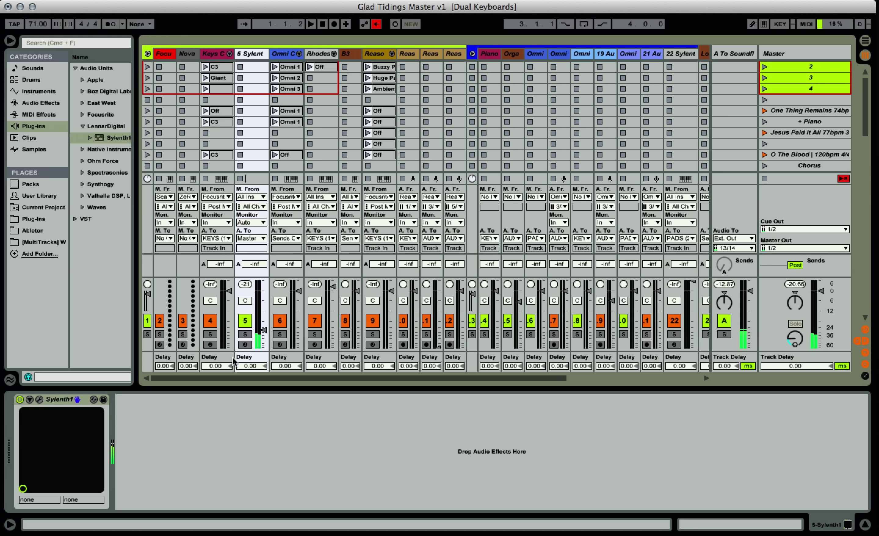
pyautogui.click(245, 345)
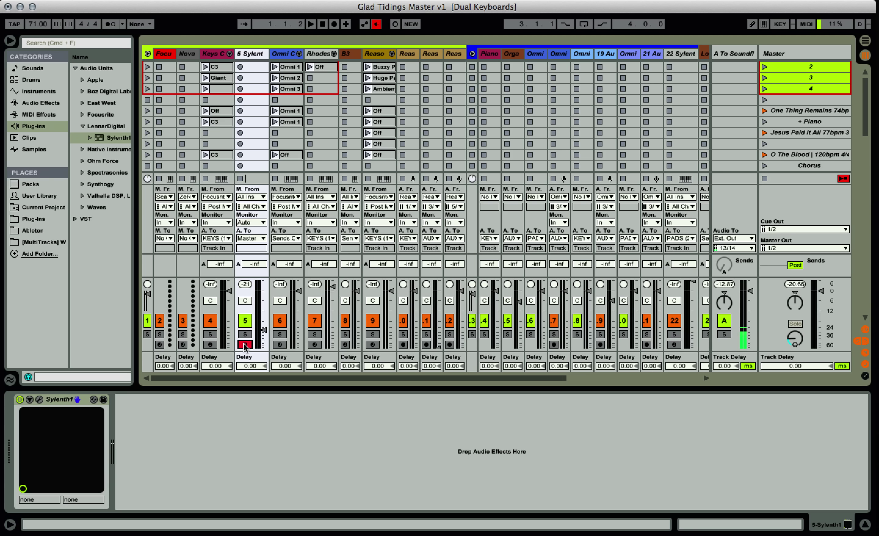
# Set the Sylenth track's monitoring to In and fine-tune its volume while toggling the track off and on.
pyautogui.click(253, 223)
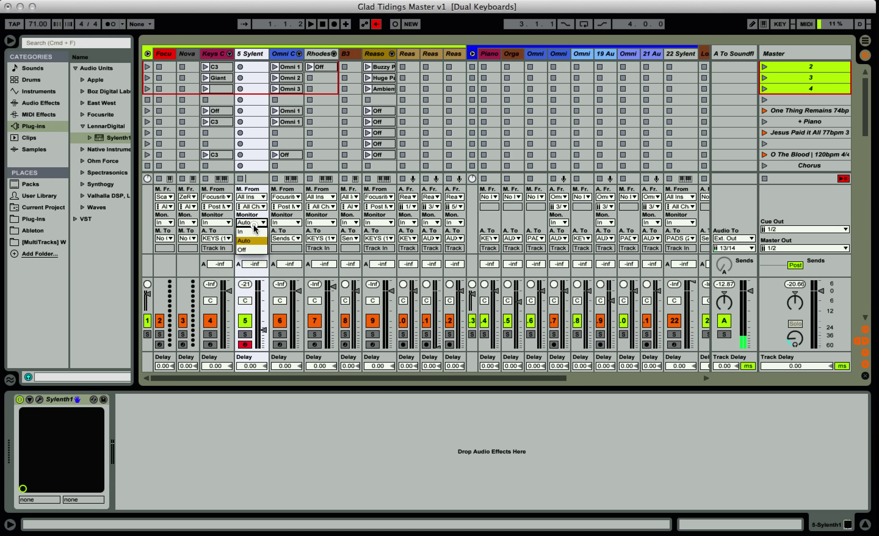
pyautogui.click(254, 231)
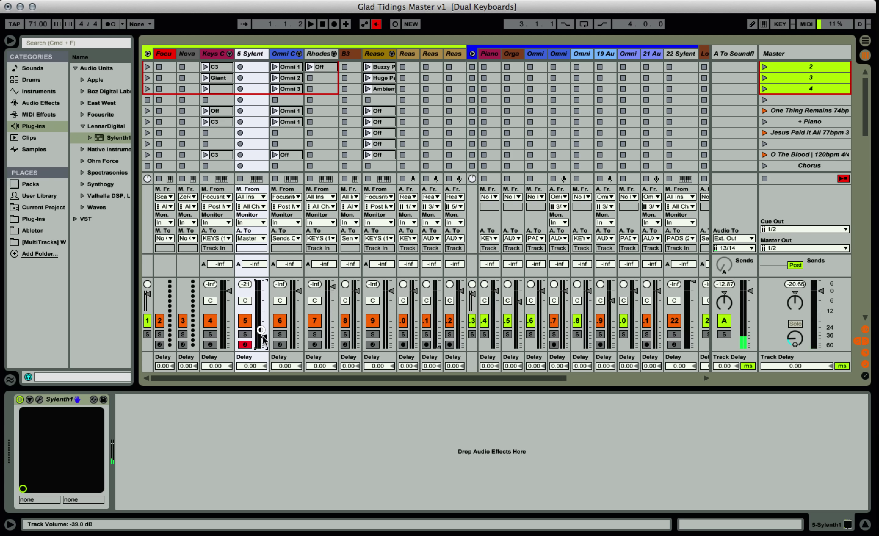
pyautogui.click(245, 323)
pyautogui.click(245, 322)
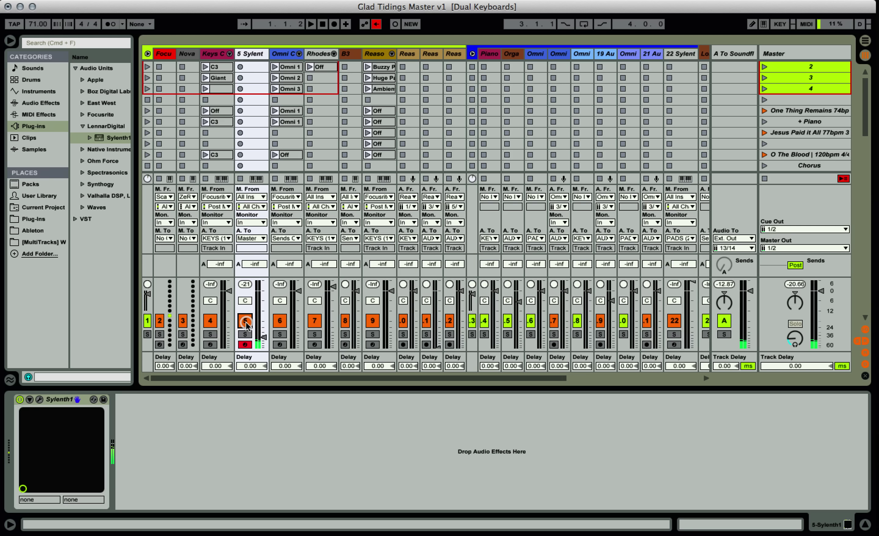
pyautogui.click(245, 321)
pyautogui.click(261, 335)
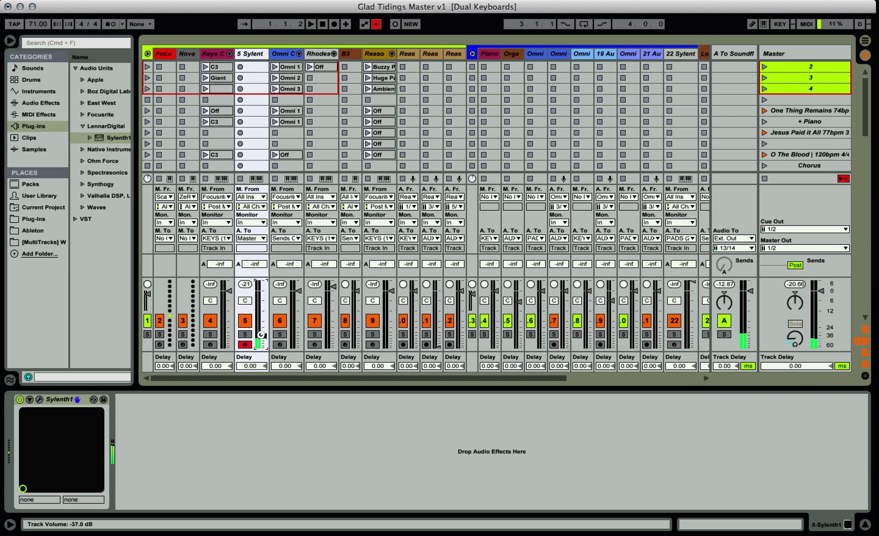
# Toggle the Sylenth track's activator repeatedly to test muting, leaving the track switched off.
pyautogui.click(245, 319)
pyautogui.click(246, 319)
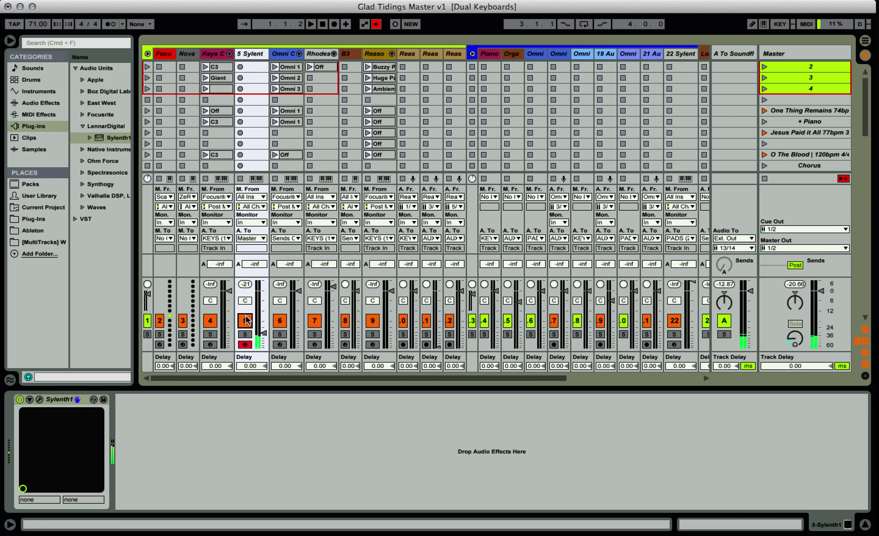
pyautogui.click(246, 320)
pyautogui.click(246, 319)
pyautogui.click(246, 320)
pyautogui.click(246, 319)
pyautogui.click(135, 445)
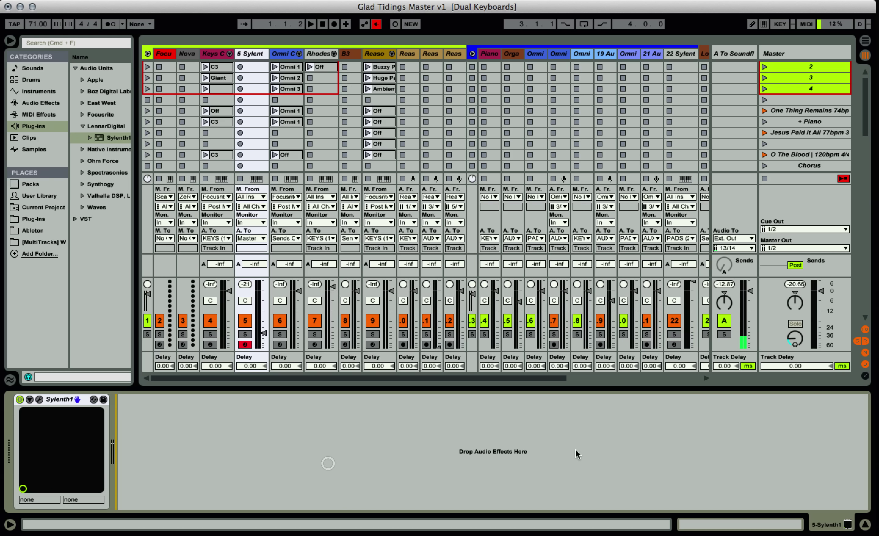
pyautogui.click(245, 322)
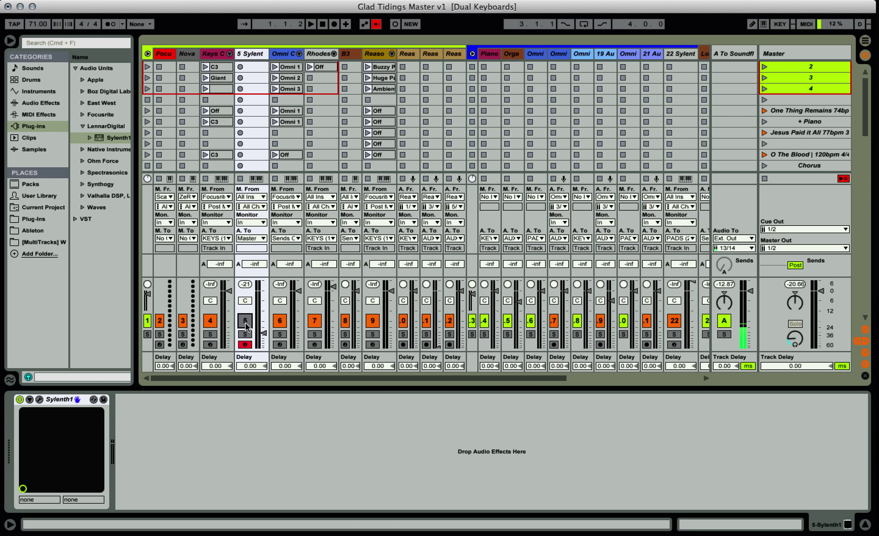
# Delete the Sylenth track from the set.
pyautogui.click(253, 55)
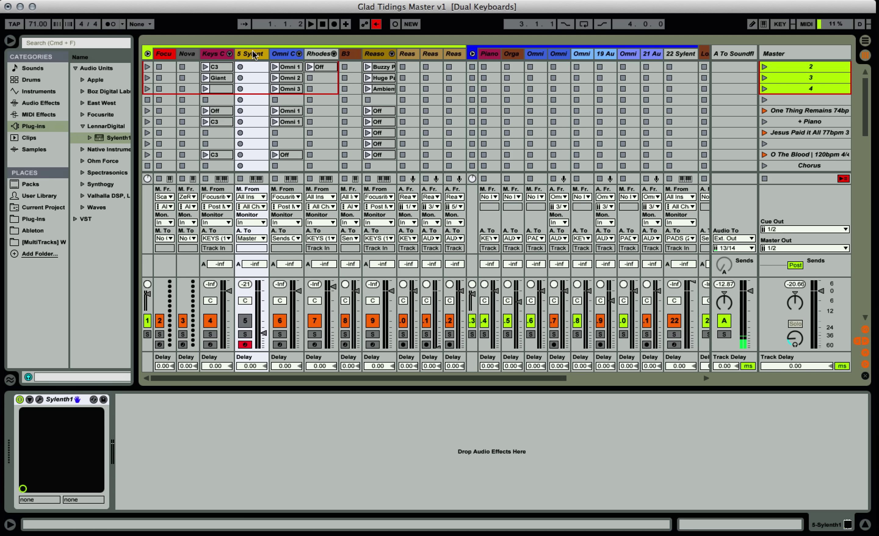
pyautogui.press('Delete')
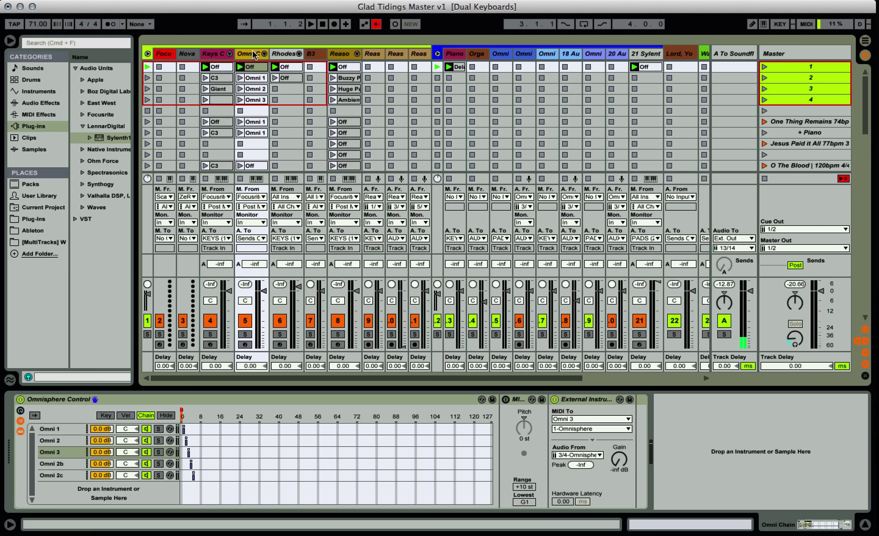
# Inspect the MIDI channel assignments of Alicias Keys and The Giant in the Pianos track's Kontakt 5 instrument.
pyautogui.click(457, 56)
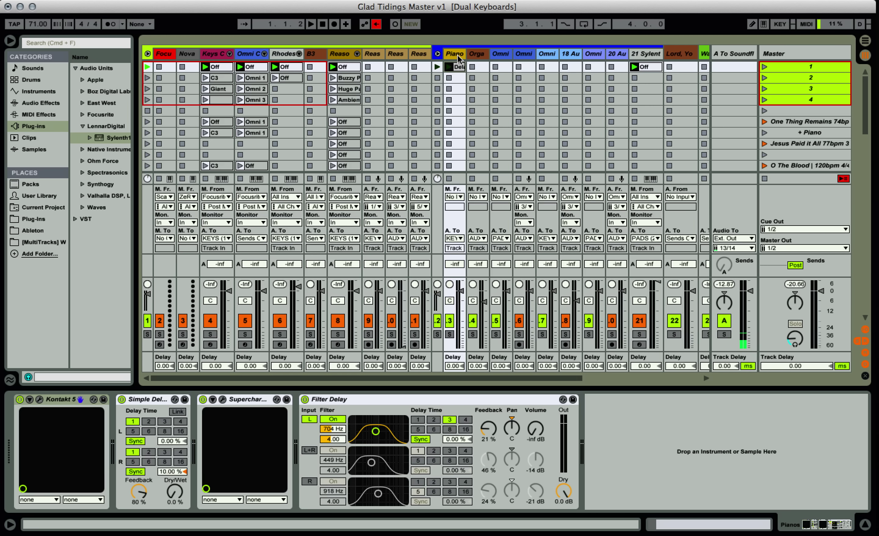
pyautogui.click(39, 399)
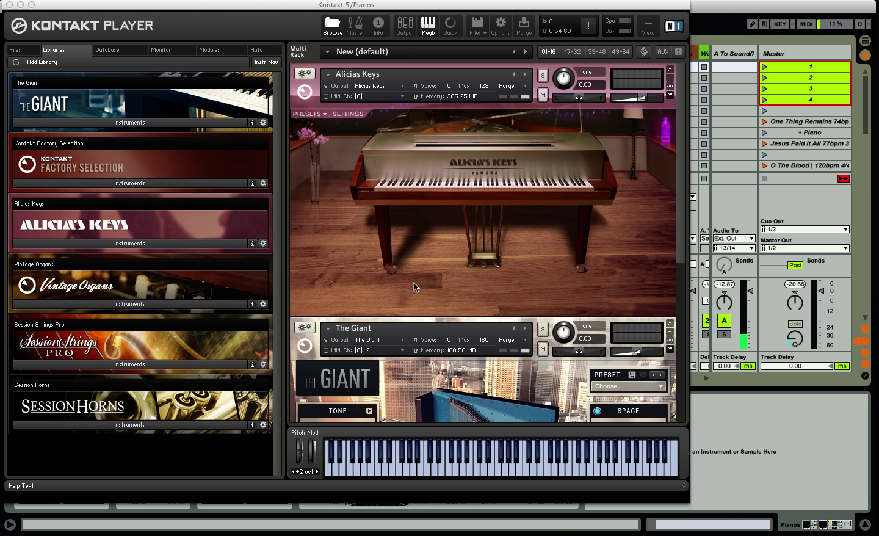
pyautogui.click(374, 96)
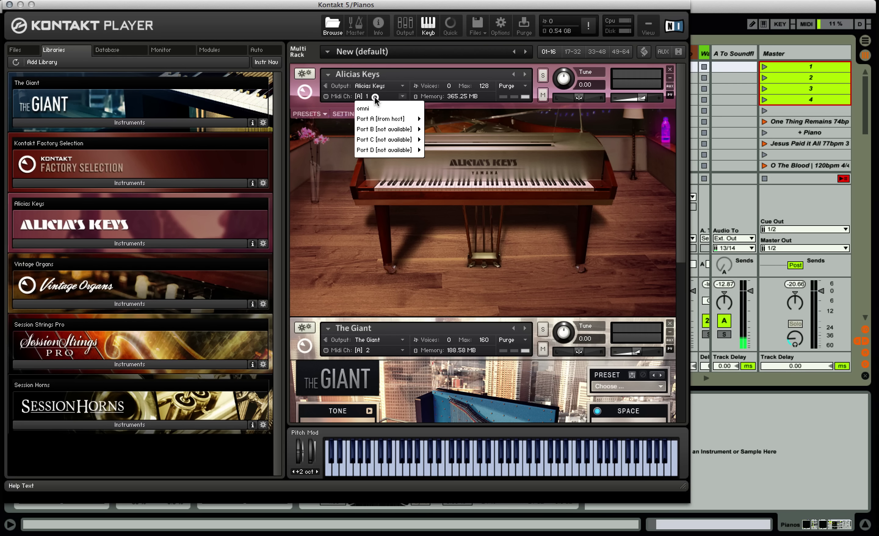
pyautogui.click(369, 332)
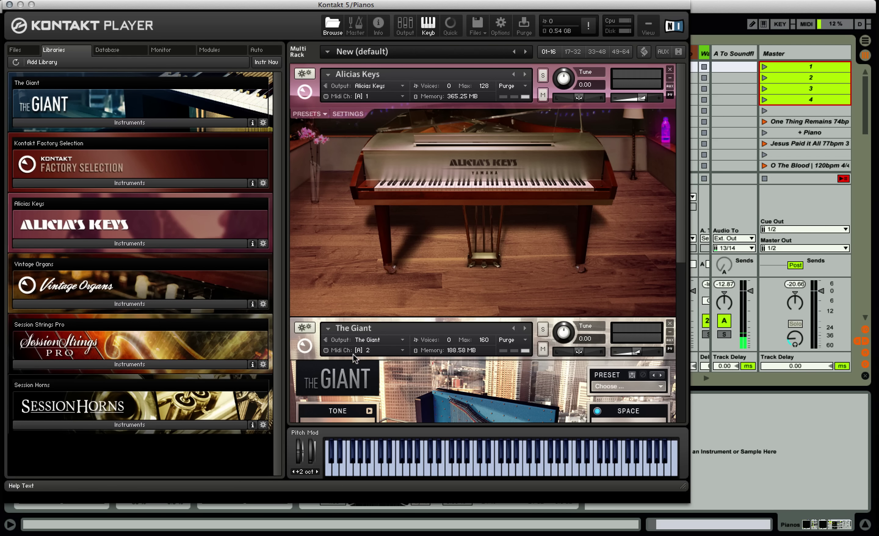
pyautogui.click(346, 350)
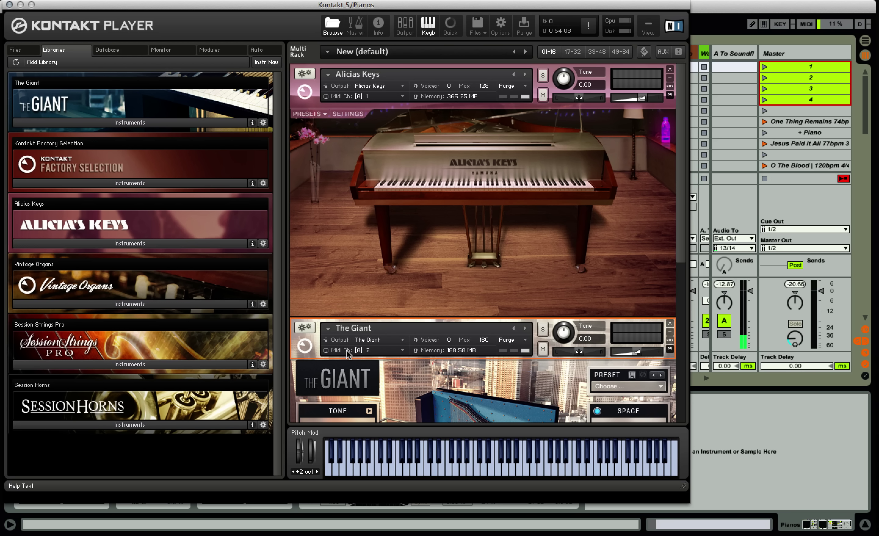
pyautogui.click(8, 5)
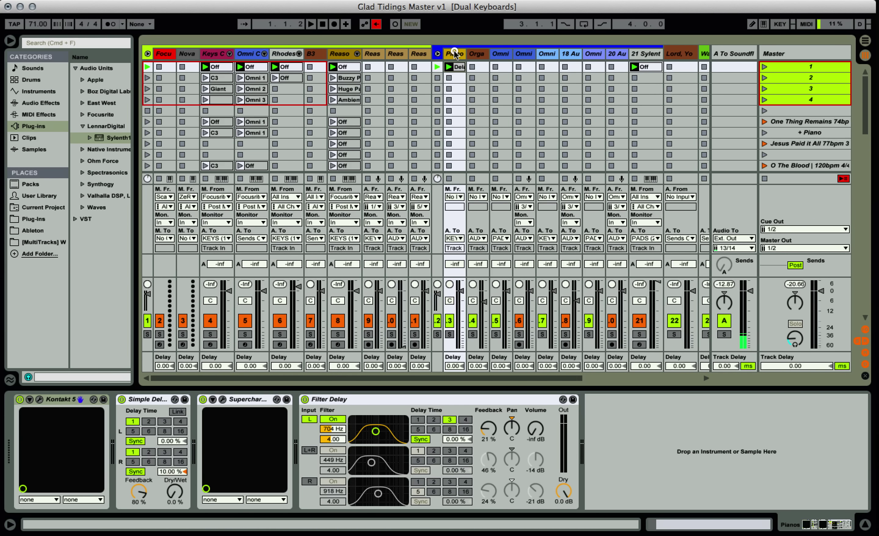
# Review the Pianos track's MIDI input choices and show the devices of the Keys Chain track.
pyautogui.click(459, 196)
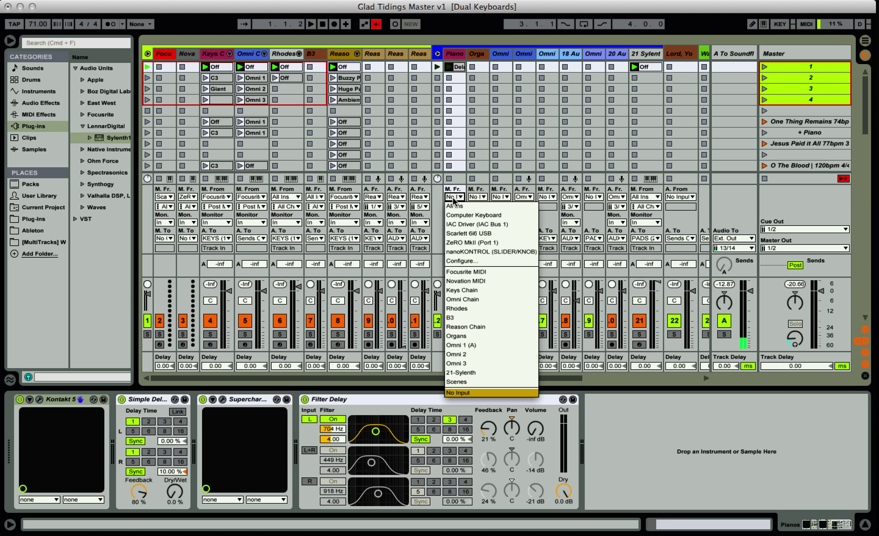
pyautogui.click(453, 199)
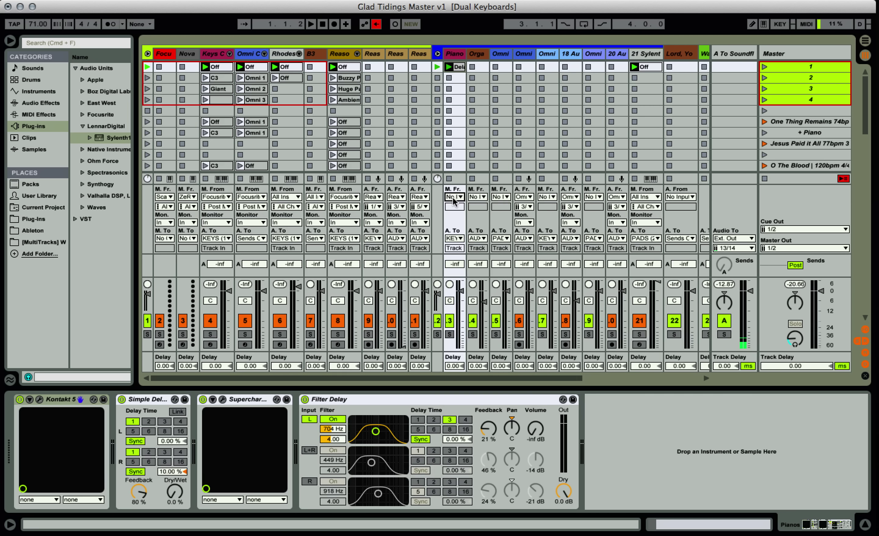
pyautogui.click(453, 57)
pyautogui.click(218, 55)
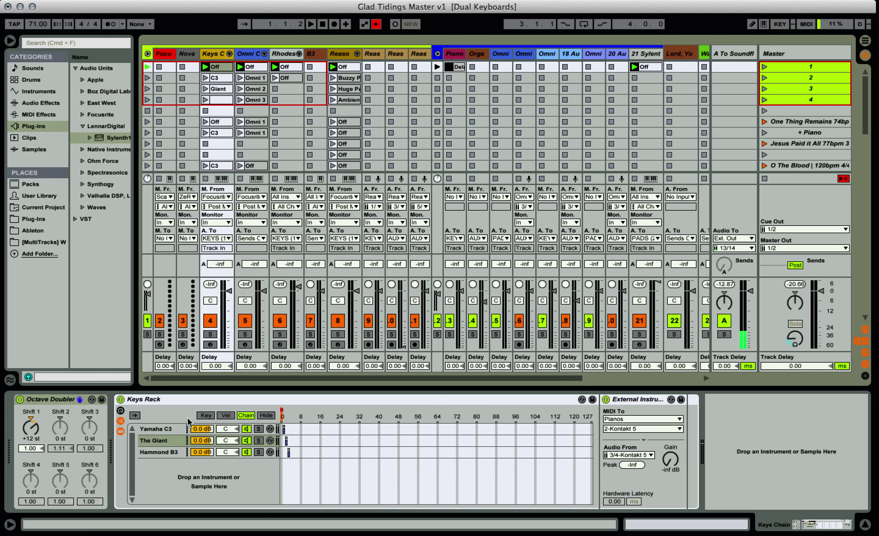
# Compare the Yamaha C3 and The Giant chains in the Keys Rack and inspect the Yamaha C3 chain's Kontakt 5 MIDI routing choices.
pyautogui.click(184, 401)
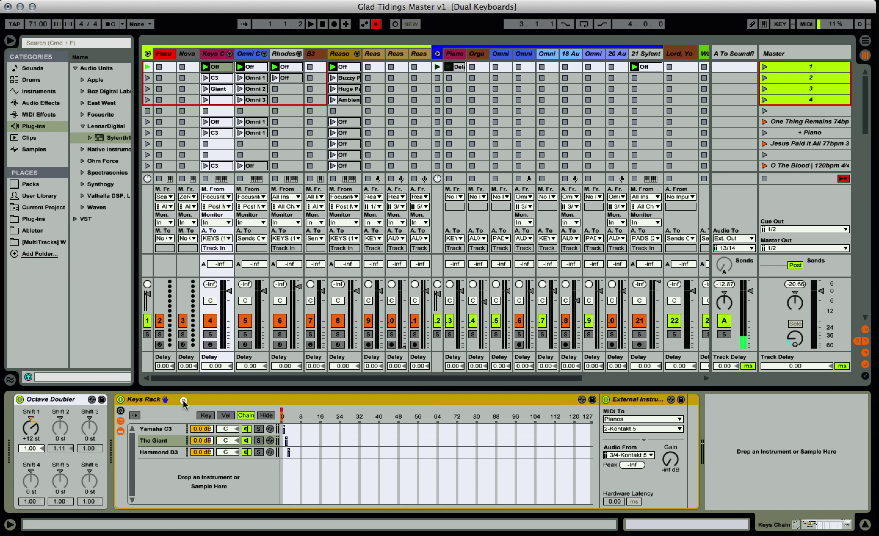
pyautogui.click(166, 429)
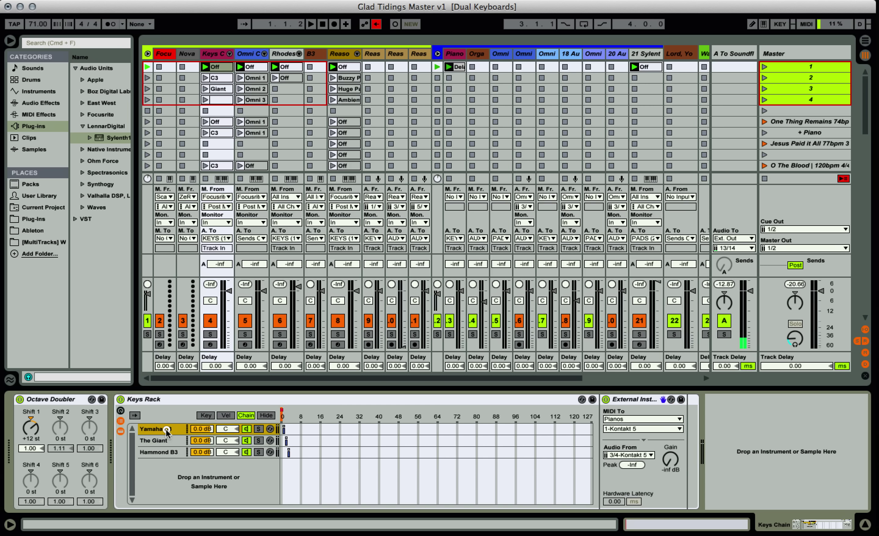
pyautogui.click(177, 440)
pyautogui.click(178, 429)
pyautogui.click(628, 419)
pyautogui.click(629, 421)
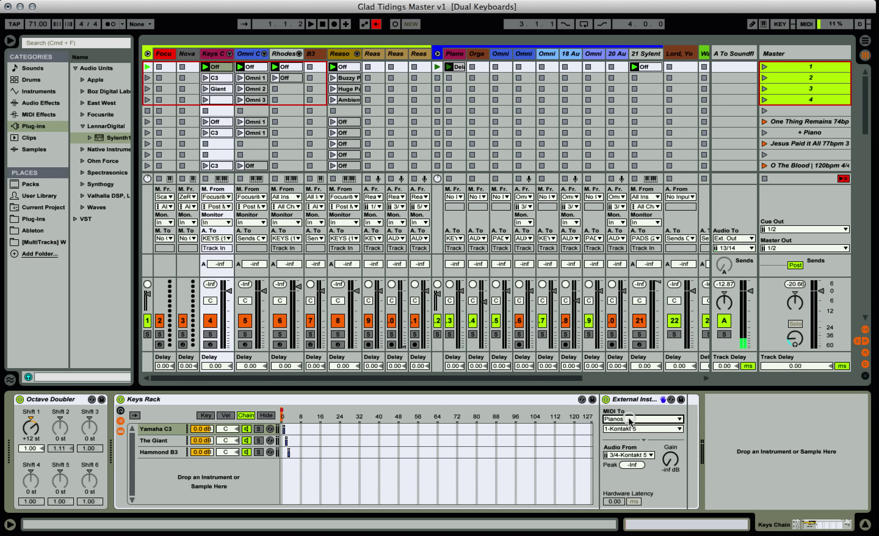
pyautogui.click(620, 431)
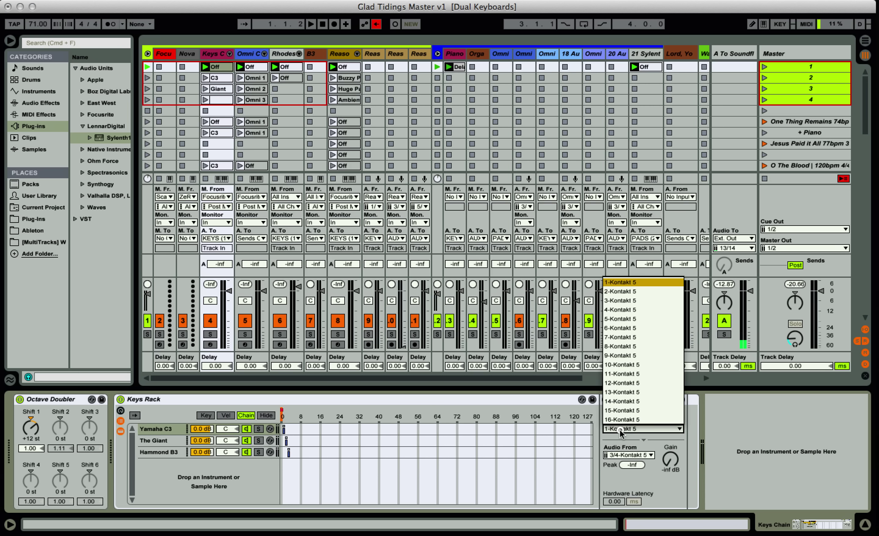
pyautogui.press('Down')
pyautogui.press('Return')
# Inspect the Kontakt 5 MIDI channel choices of The Giant chain's External Instrument.
pyautogui.click(158, 441)
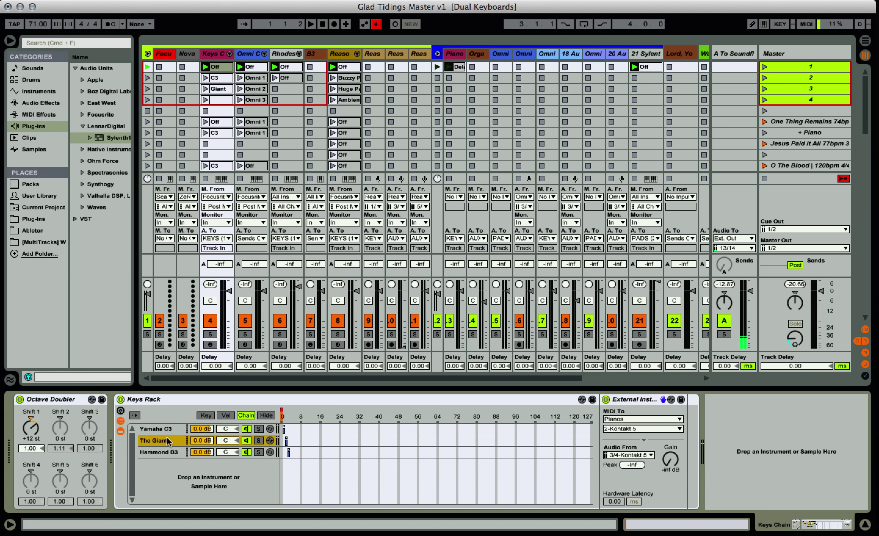
pyautogui.click(641, 429)
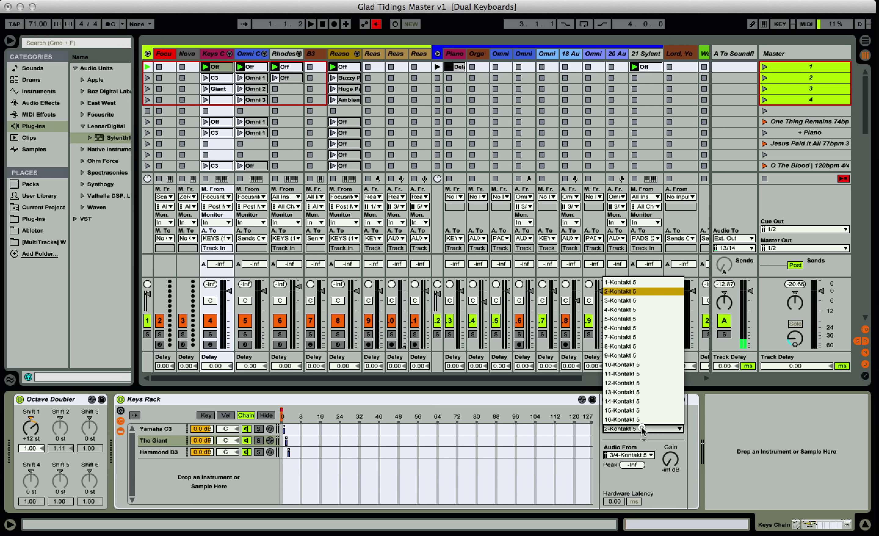
pyautogui.click(642, 428)
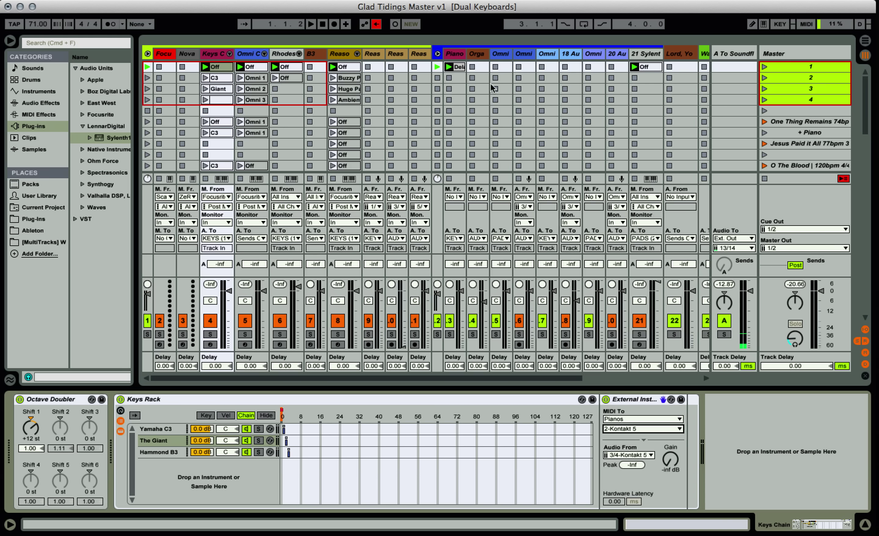
# Test the Keys Rack chain selector by moving it across the Yamaha C3 and The Giant zones and beyond, ending back at 0.
pyautogui.click(282, 418)
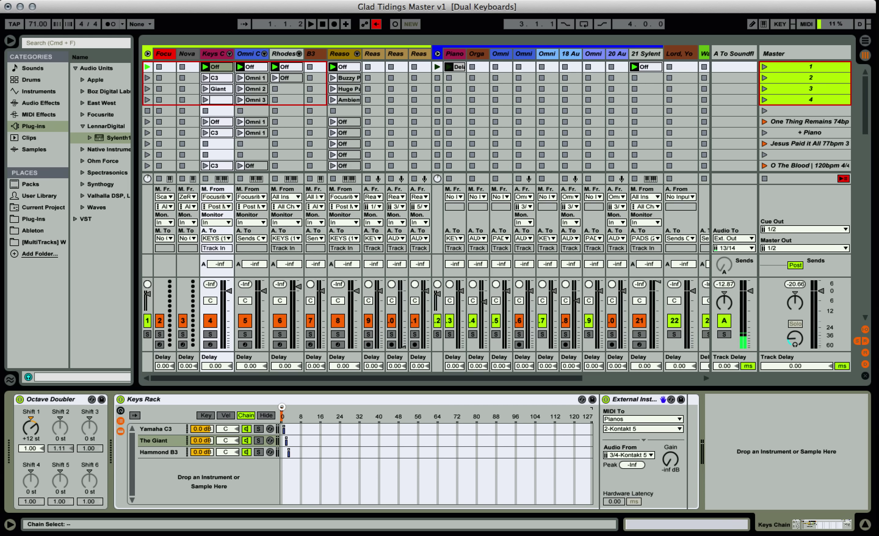
pyautogui.click(164, 429)
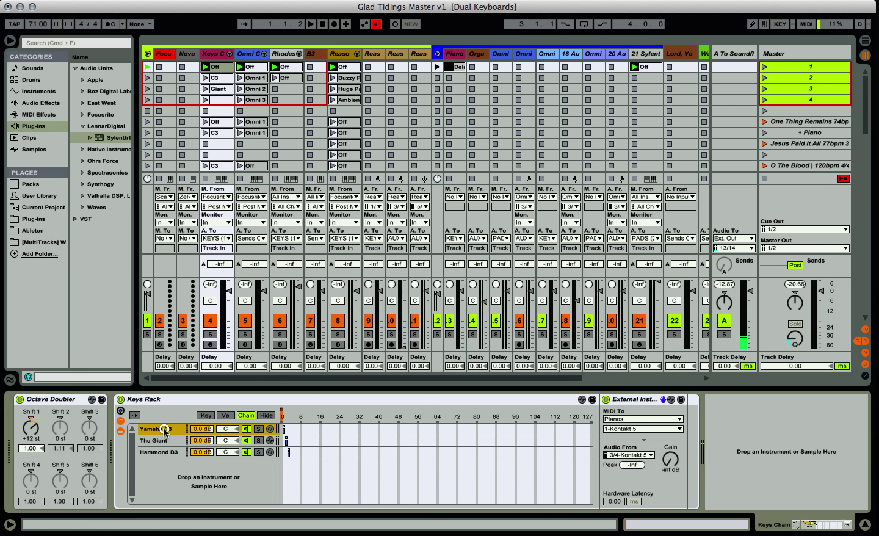
pyautogui.click(629, 403)
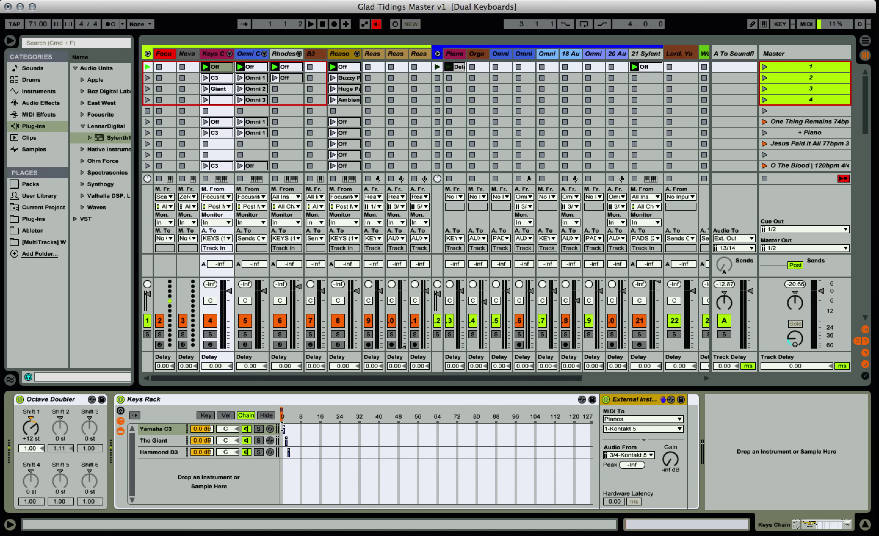
pyautogui.click(282, 415)
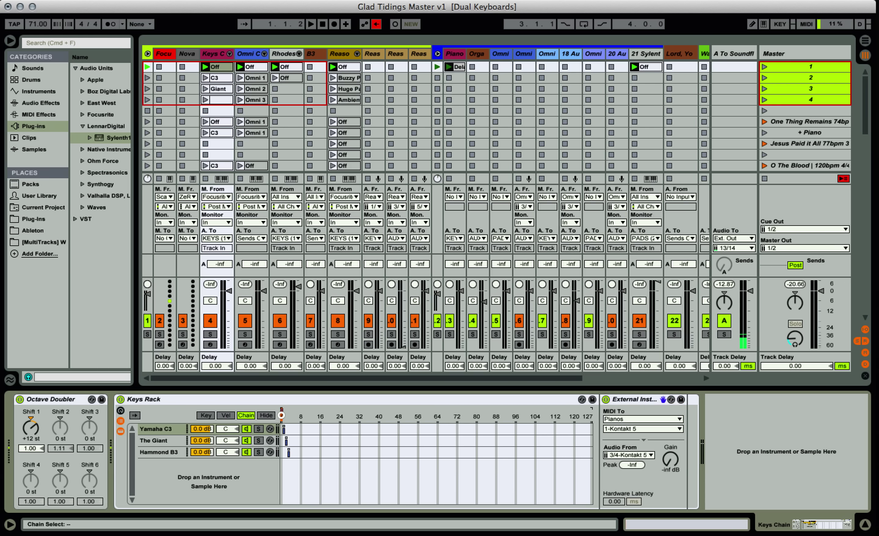
pyautogui.click(283, 415)
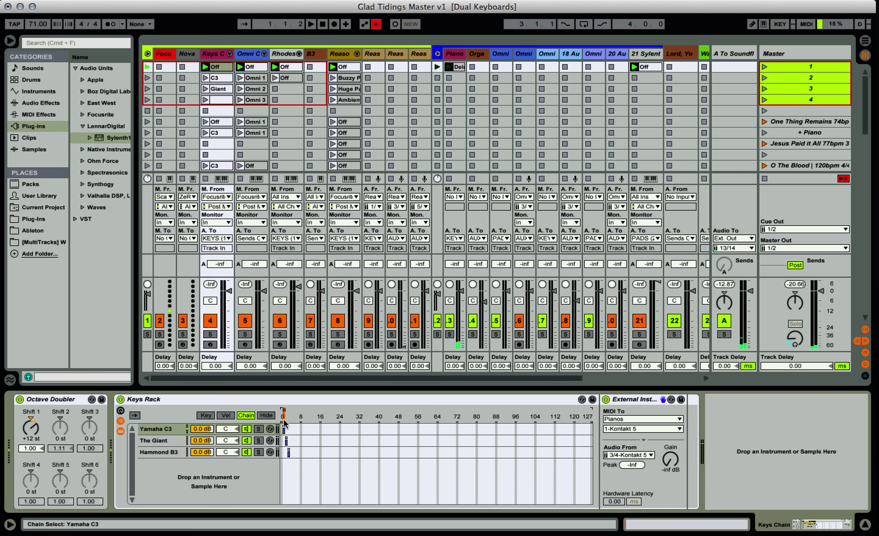
pyautogui.moveTo(283, 423)
pyautogui.mouseDown()
pyautogui.moveTo(284, 408)
pyautogui.moveTo(286, 422)
pyautogui.mouseUp()
pyautogui.moveTo(286, 421); pyautogui.dragTo(281, 421)
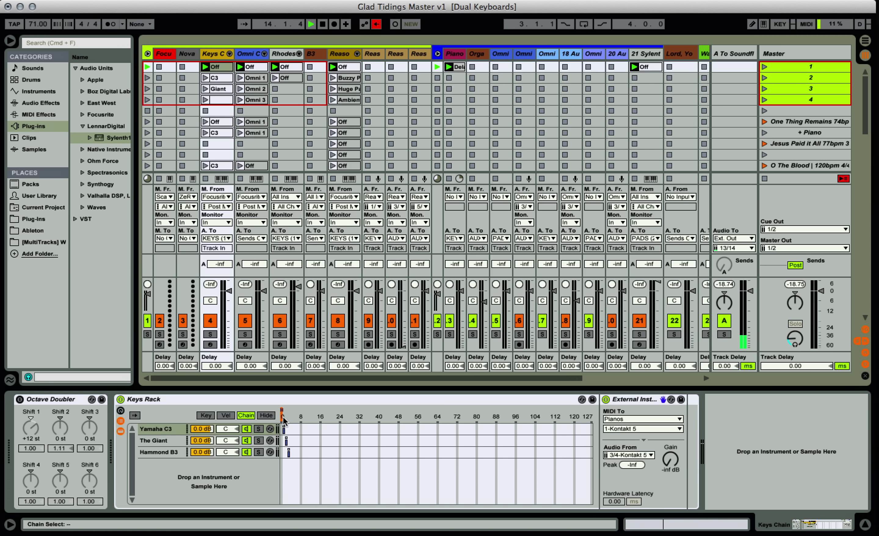
pyautogui.moveTo(283, 420); pyautogui.dragTo(285, 407)
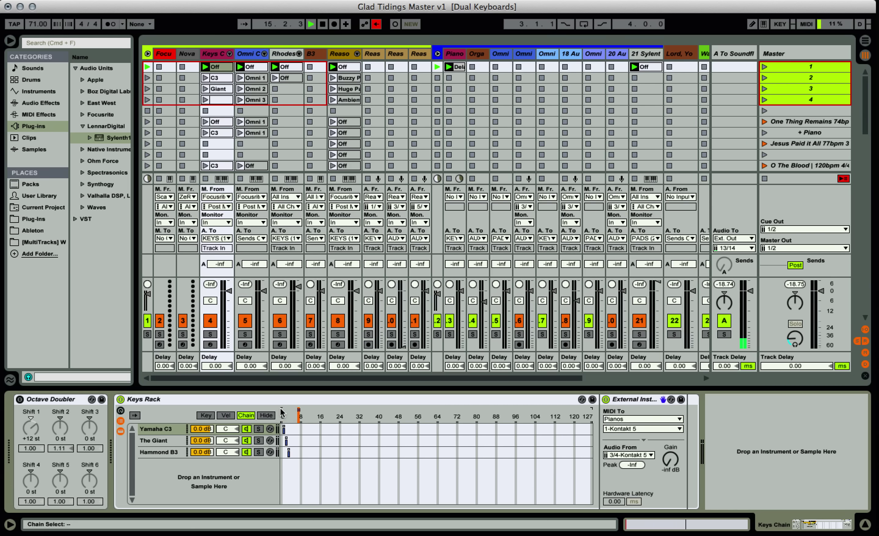
pyautogui.moveTo(299, 409); pyautogui.dragTo(282, 415)
# Create an empty MIDI clip in the Keys Chain track's fifth slot and show its Keys Rack Chain Selector envelope.
pyautogui.doubleClick(220, 110)
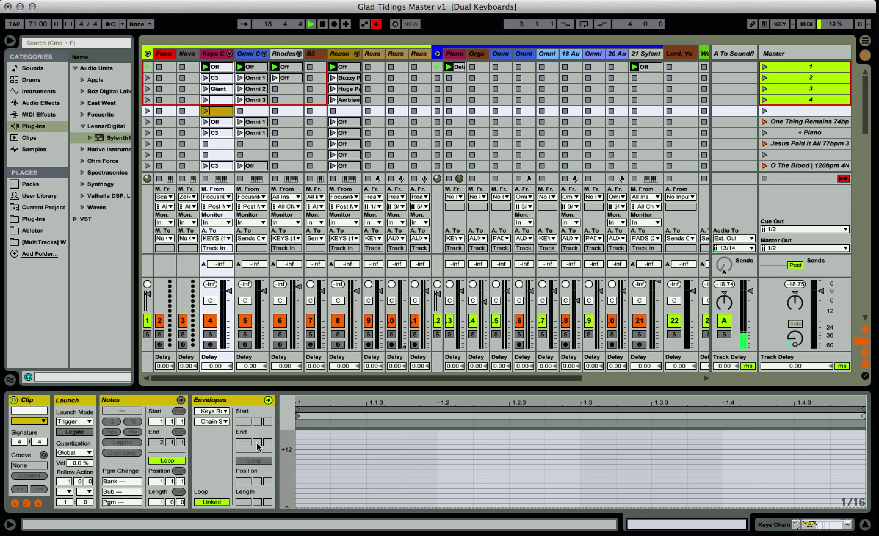
pyautogui.click(225, 422)
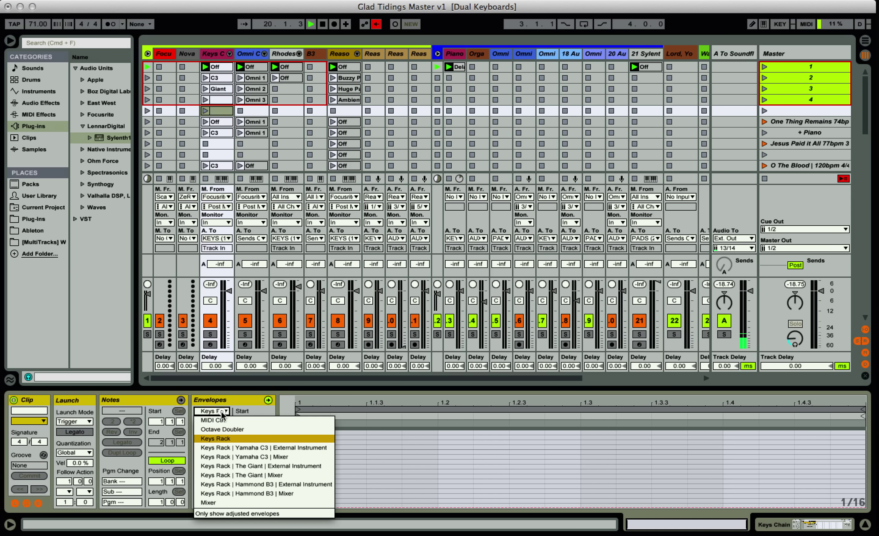
pyautogui.click(224, 437)
pyautogui.click(221, 421)
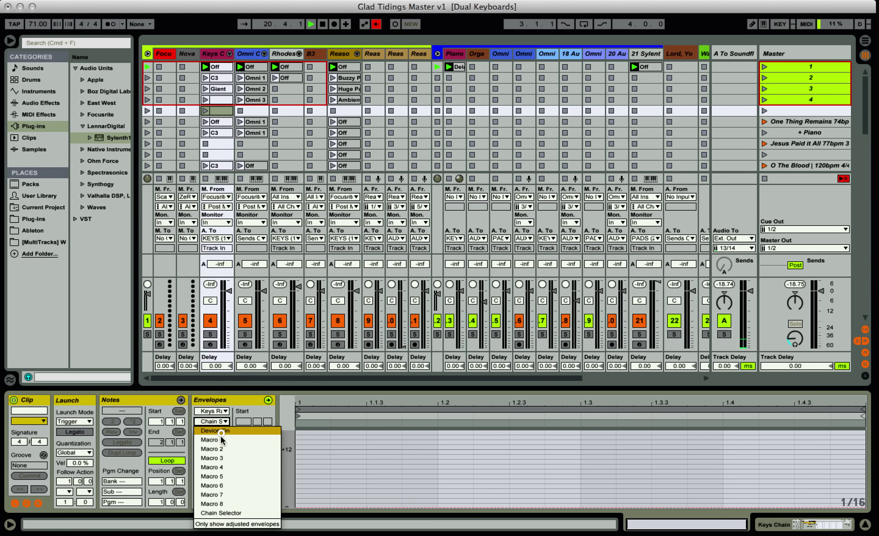
pyautogui.click(226, 512)
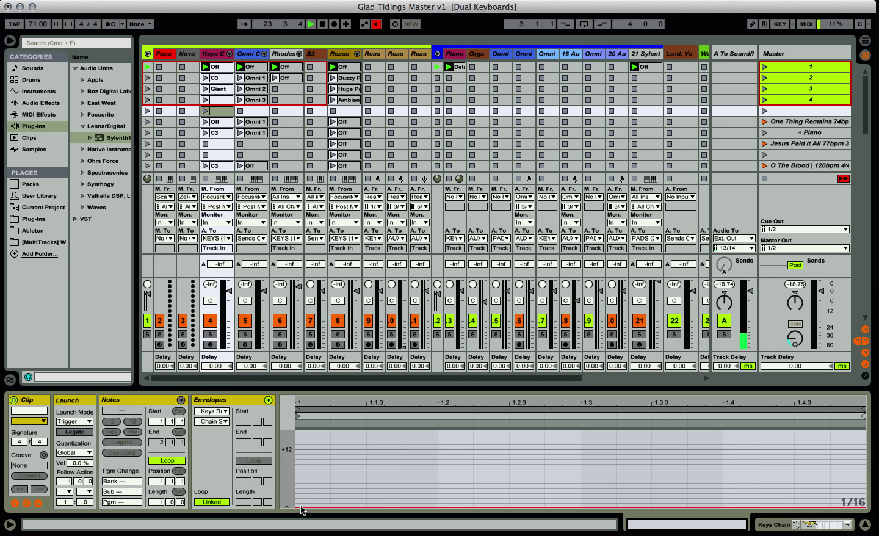
# Rename the new clip as 1 and set its Chain Selector envelope to 1 from the clip's start.
pyautogui.click(220, 109)
pyautogui.press('super+r')
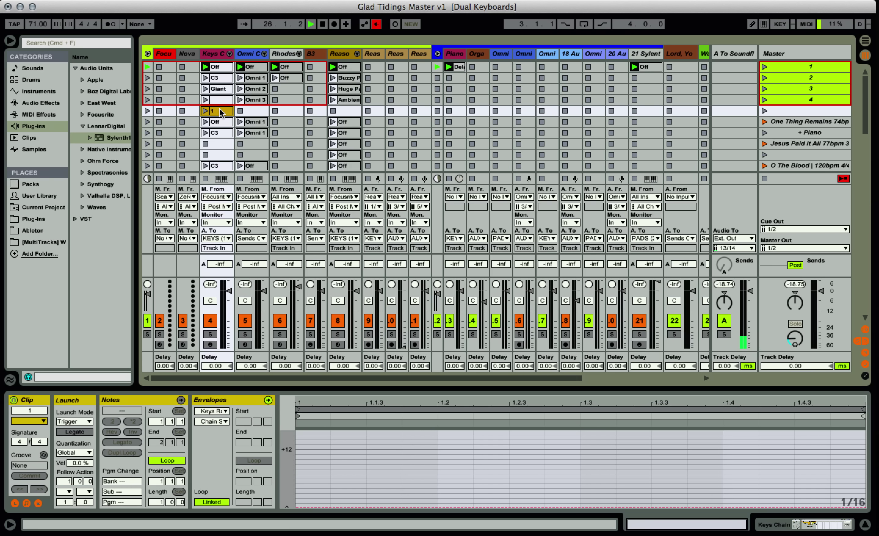
pyautogui.click(304, 505)
pyautogui.click(296, 507)
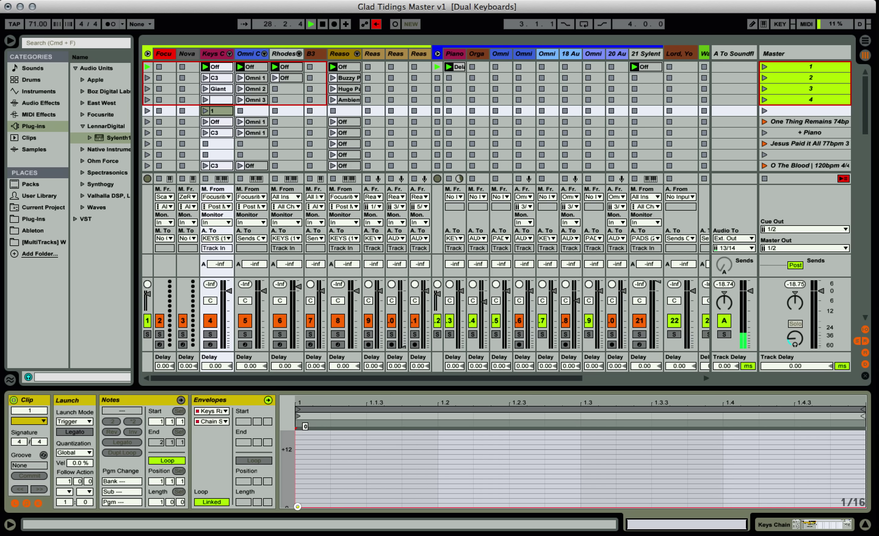
pyautogui.moveTo(298, 506); pyautogui.dragTo(298, 502)
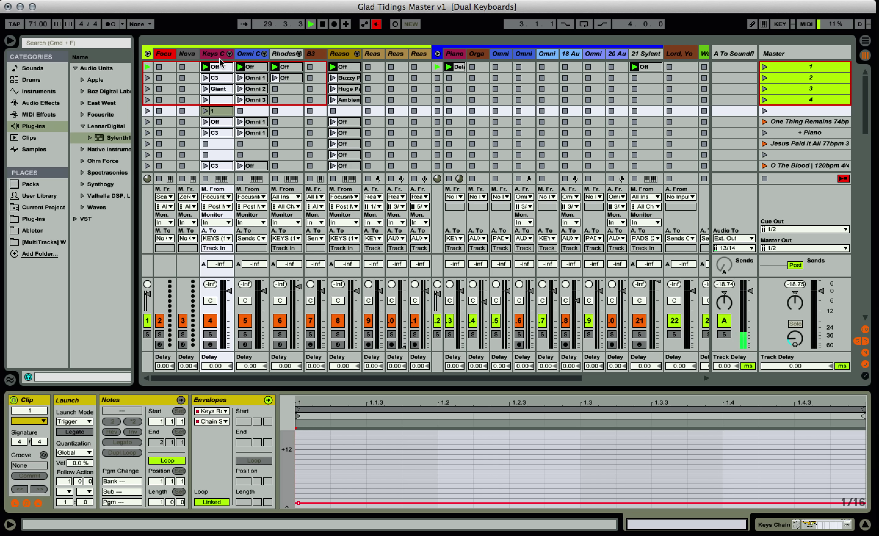
# Show the Keys Chain track's devices and launch clip 1 to test its chain selection.
pyautogui.hotkey('shift', 'Tab')
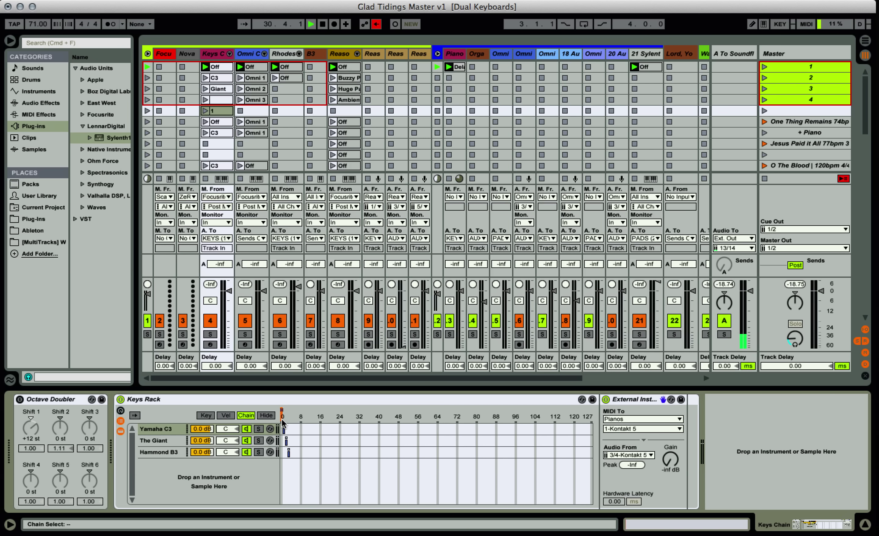
pyautogui.click(206, 111)
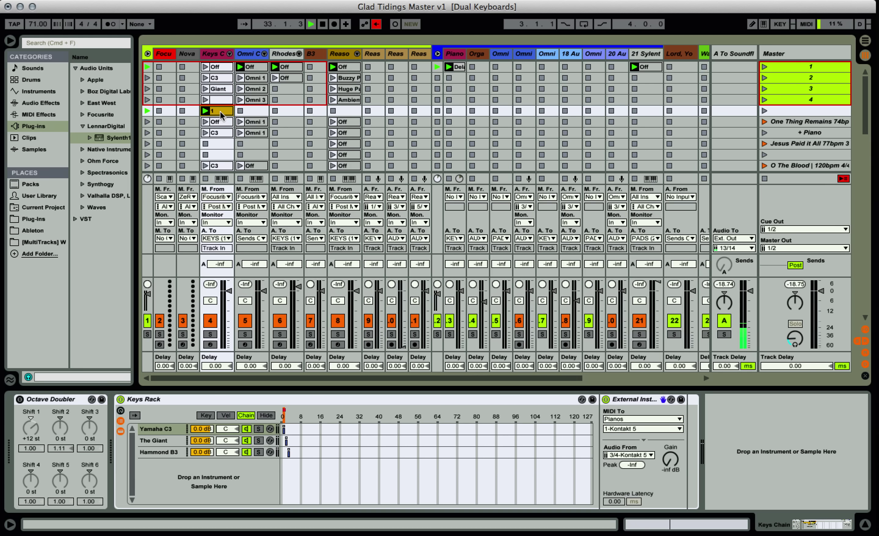
# Examine the Chain Selector envelope values in the Keys Chain track's Off, C3 and Giant clips.
pyautogui.click(220, 68)
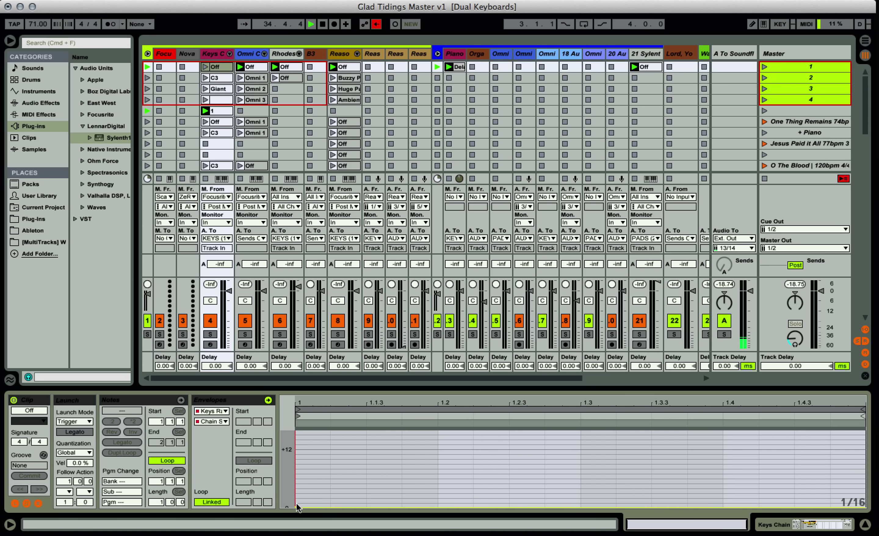
pyautogui.click(217, 77)
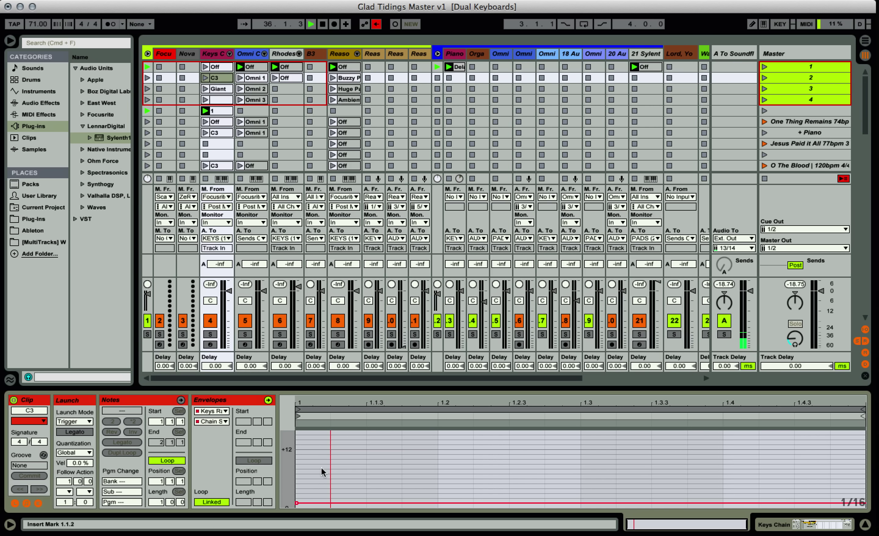
pyautogui.click(331, 469)
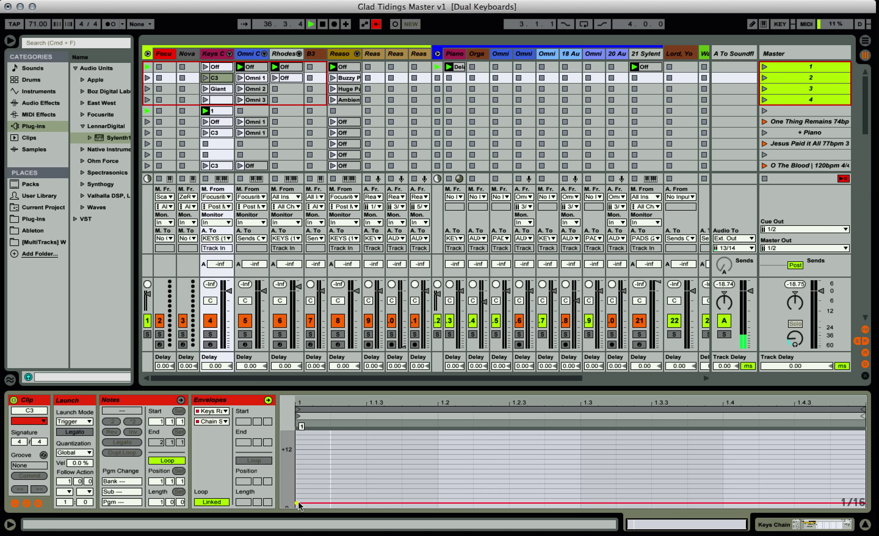
pyautogui.click(218, 89)
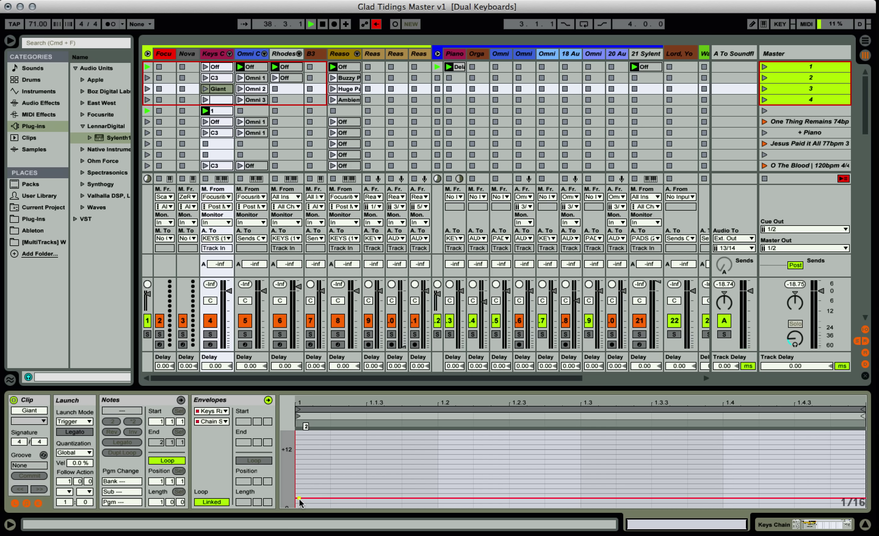
# Review the computer key mappings assigned to the Keys Chain track's first four clip slots.
pyautogui.click(219, 68)
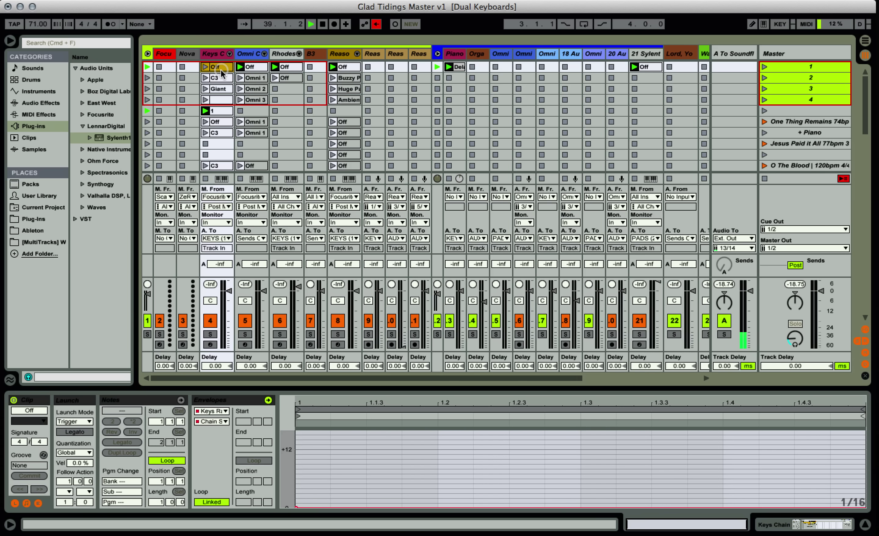
pyautogui.press('super+k')
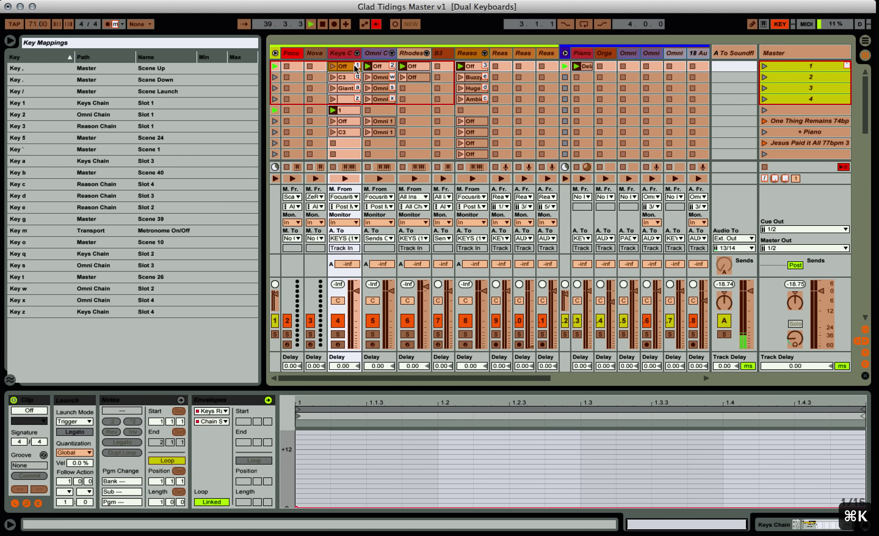
pyautogui.click(352, 77)
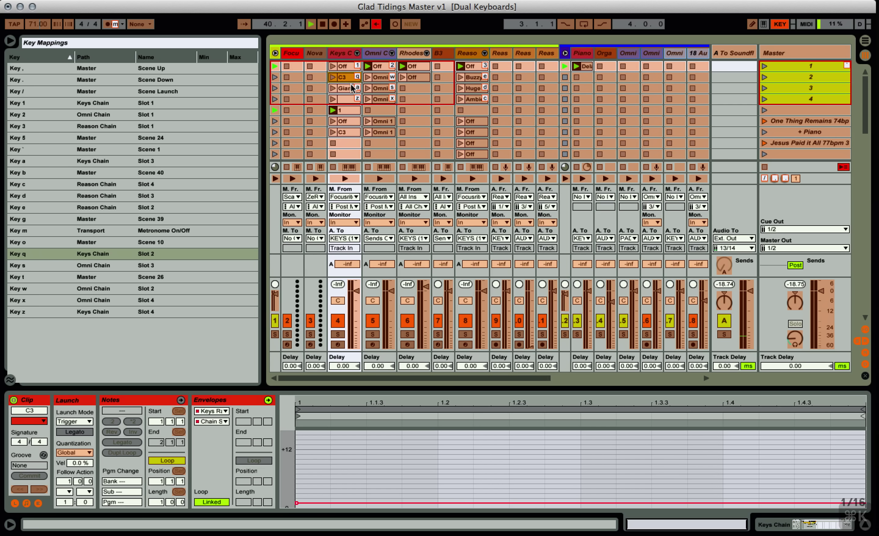
pyautogui.click(350, 89)
pyautogui.click(349, 95)
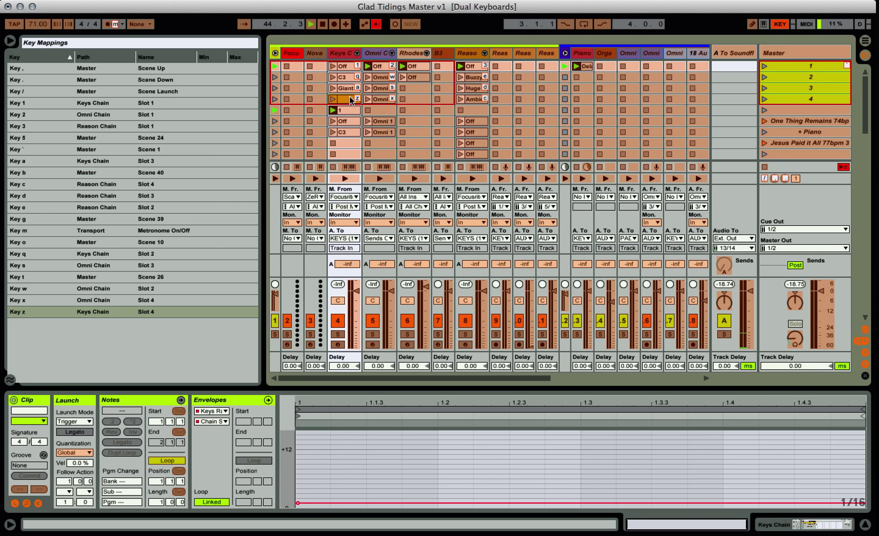
# Leave key mapping mode and launch the C3 clip on the Keys Chain track.
pyautogui.press('super+k')
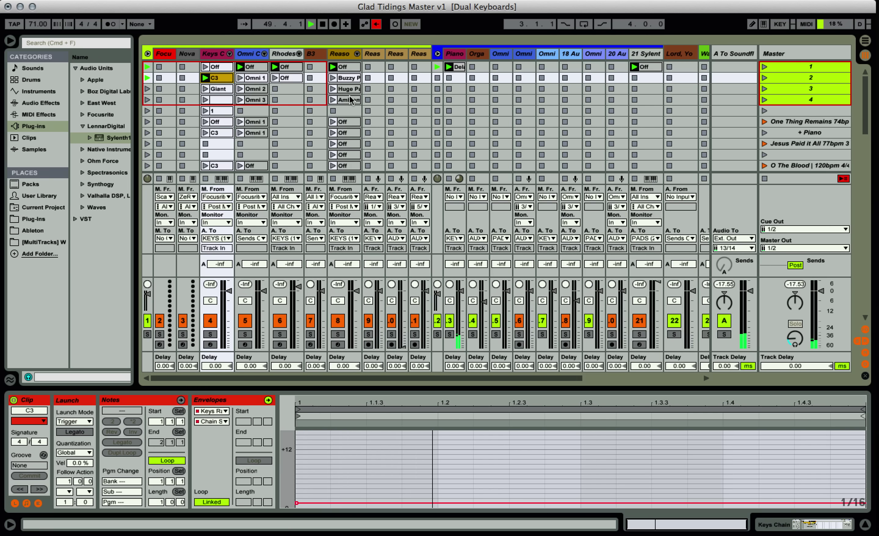
pyautogui.press('Down')
pyautogui.press('Return')
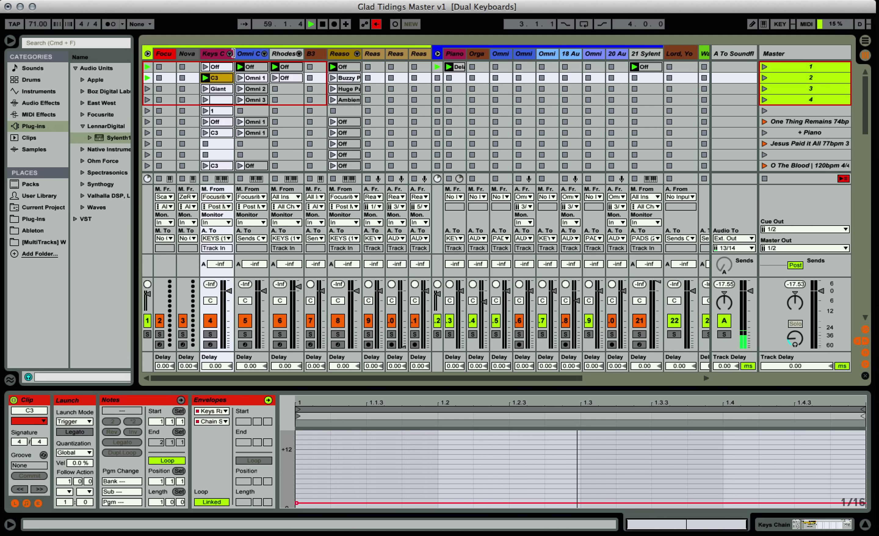
# Open the Omnisphere plug-in window on the Omni 1 (A) track.
pyautogui.click(500, 54)
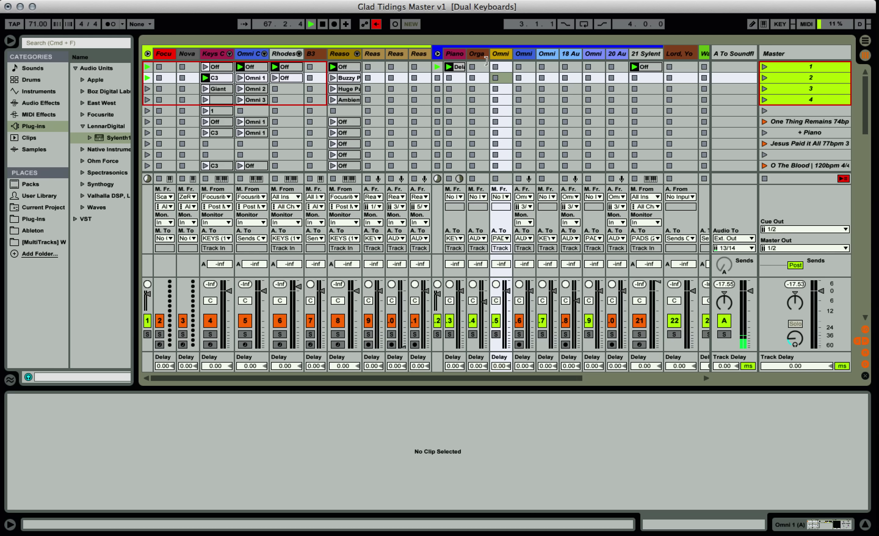
pyautogui.click(527, 56)
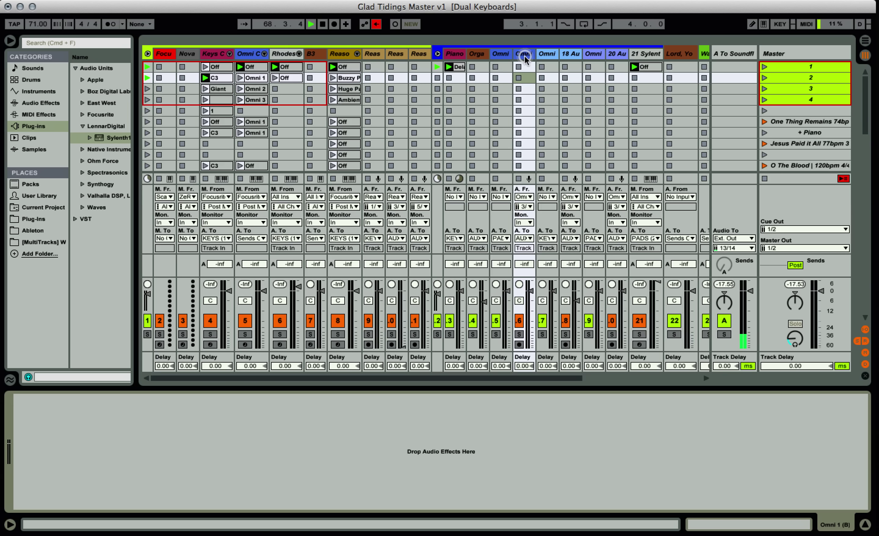
pyautogui.click(508, 53)
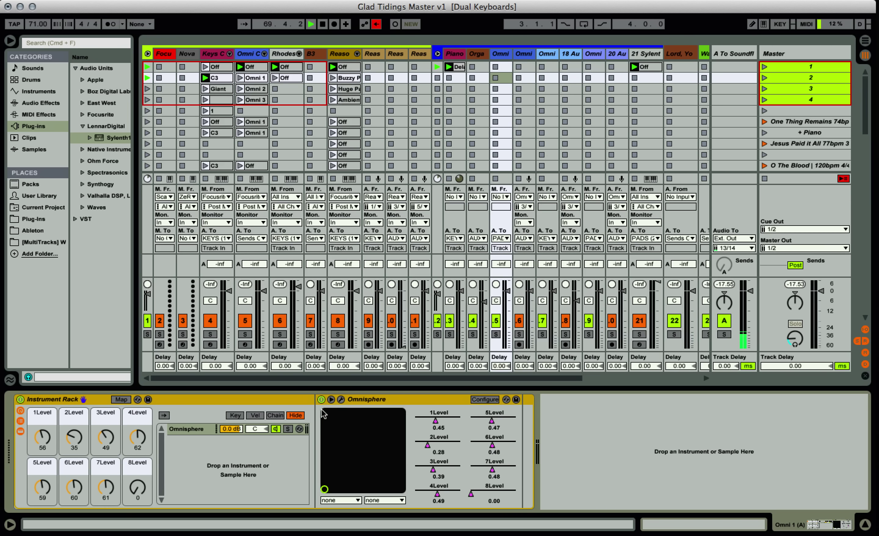
pyautogui.click(340, 399)
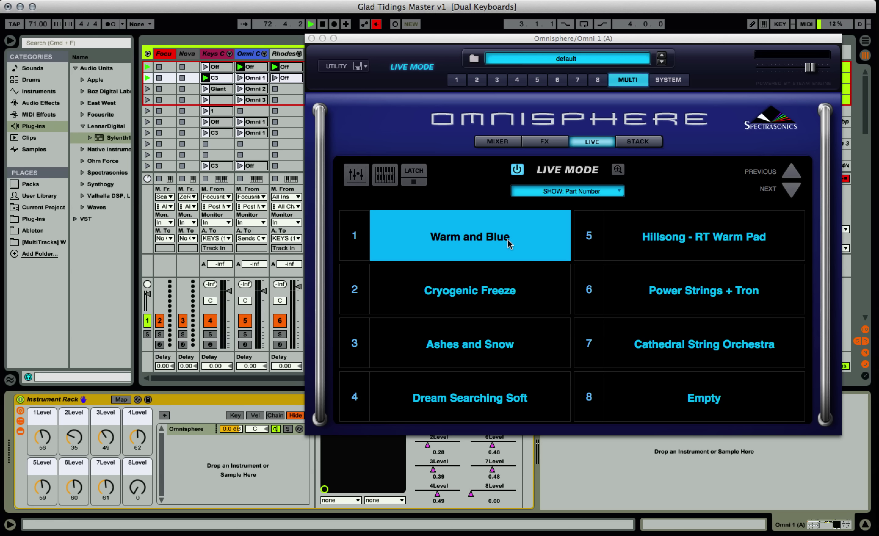
# Switch Omnisphere's live part through Cryogenic Freeze and Cathedral String Orchestra to Power Strings + Tron, and close the plug-in window.
pyautogui.click(505, 294)
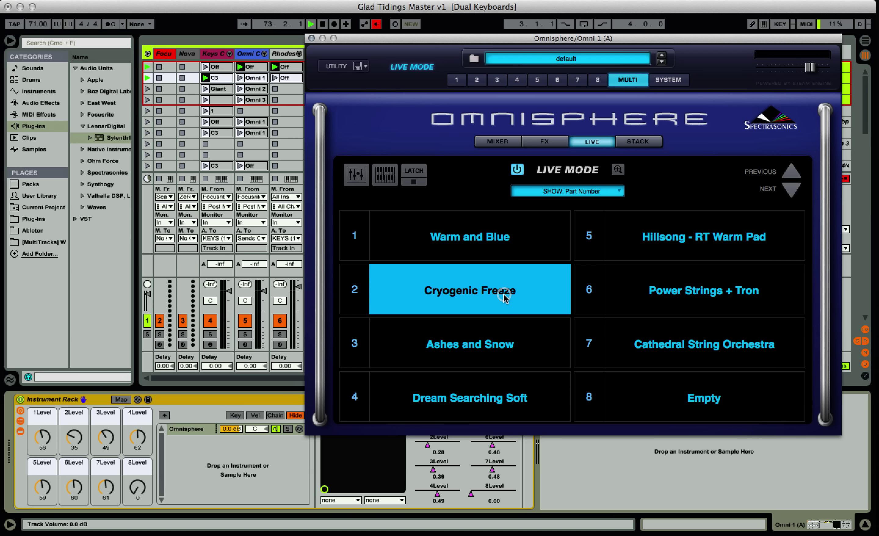
pyautogui.click(678, 336)
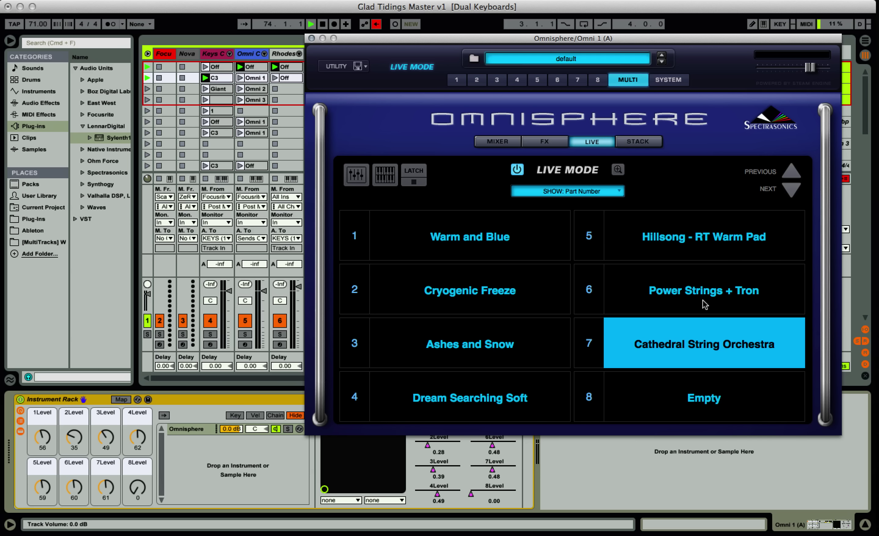
pyautogui.click(691, 268)
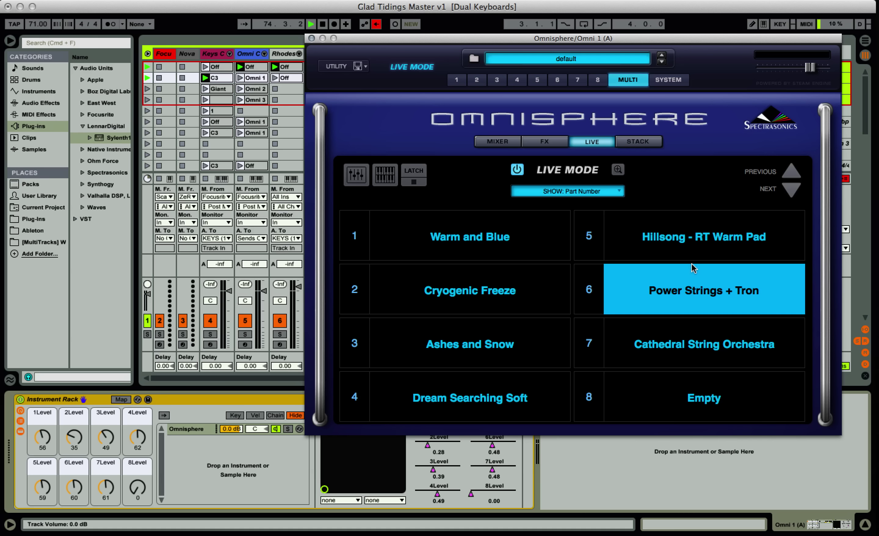
pyautogui.click(310, 39)
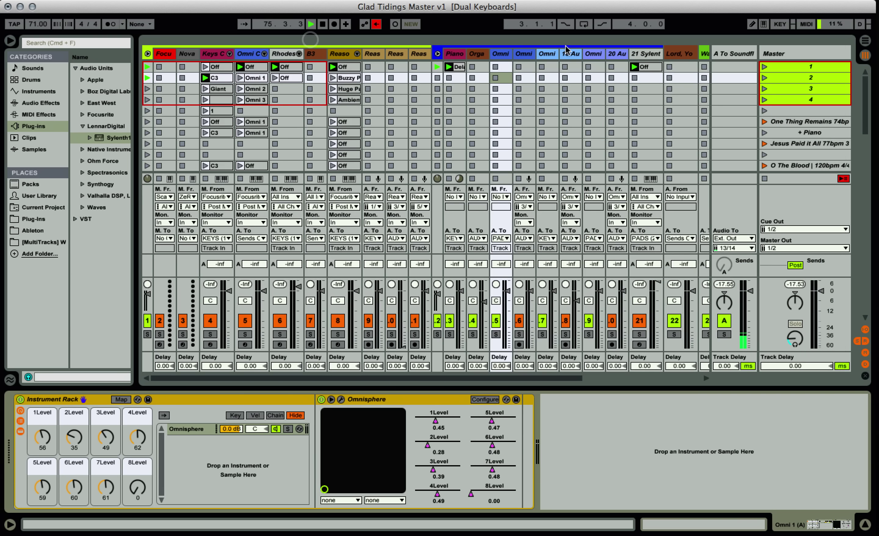
# Examine the multi mixer of the Omnisphere instance on the Omni 2 track and close its window.
pyautogui.click(543, 54)
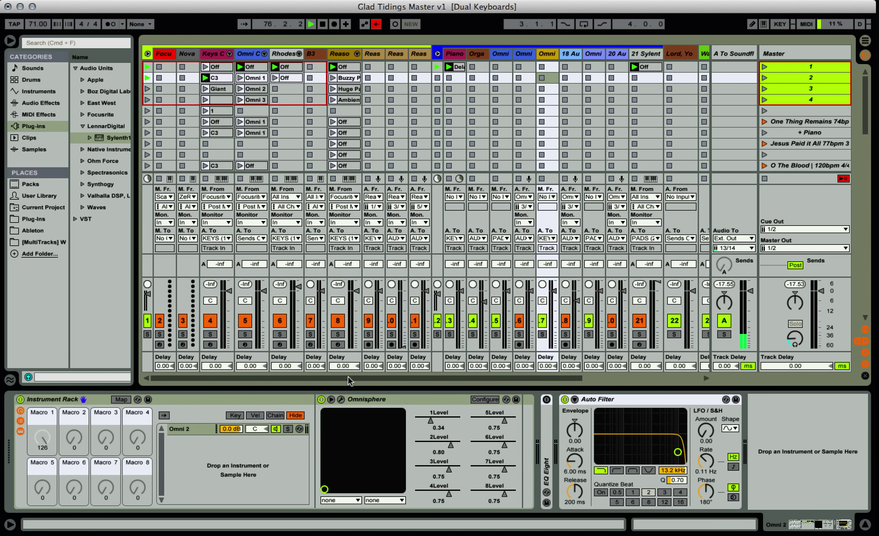
pyautogui.click(342, 399)
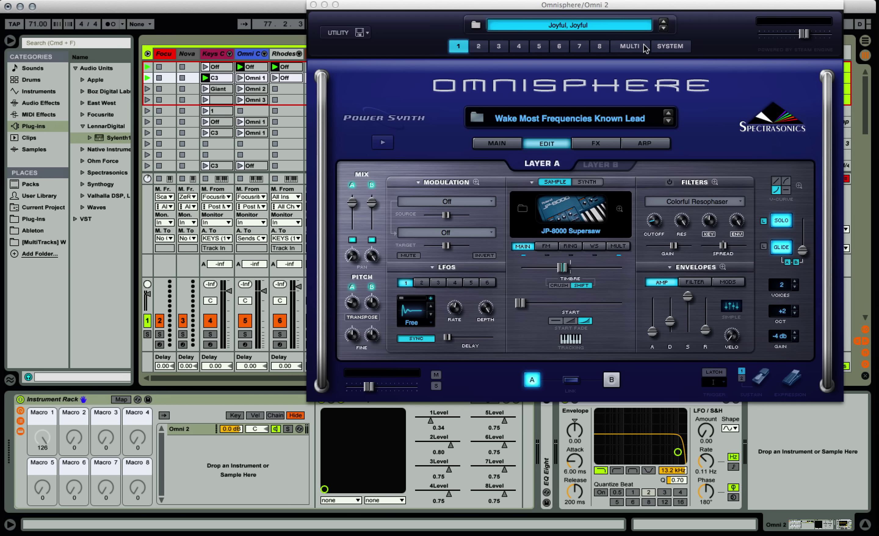
pyautogui.click(645, 48)
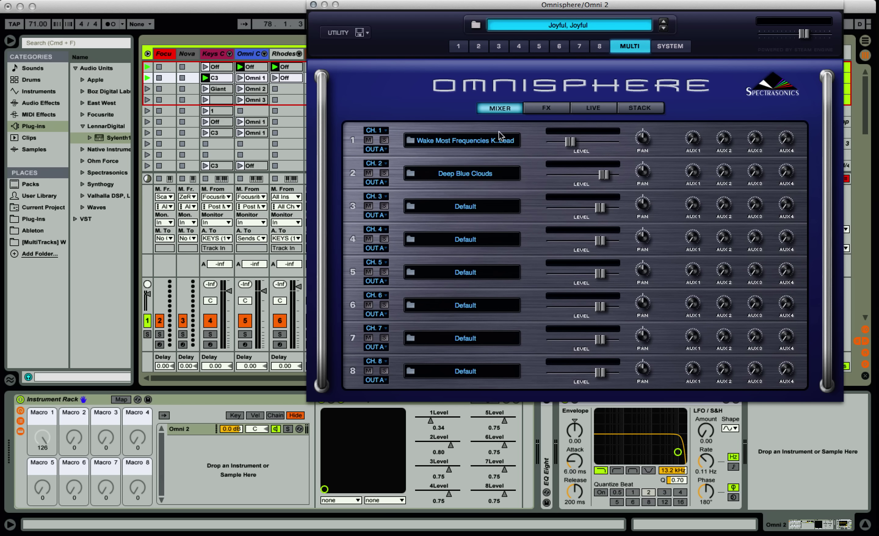
pyautogui.click(313, 5)
# Examine the multi mixer of the Omnisphere instance on the Omni 3 track and close its window.
pyautogui.click(590, 55)
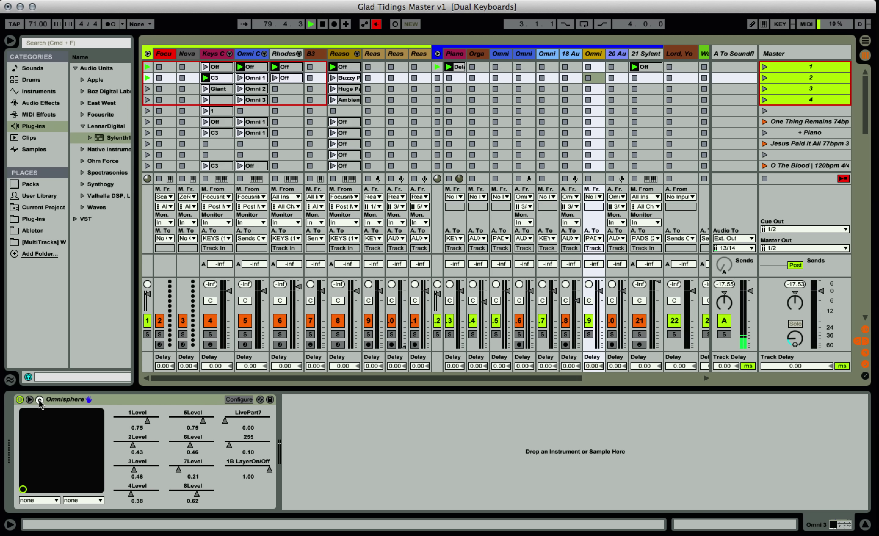
pyautogui.press('super+alt+p')
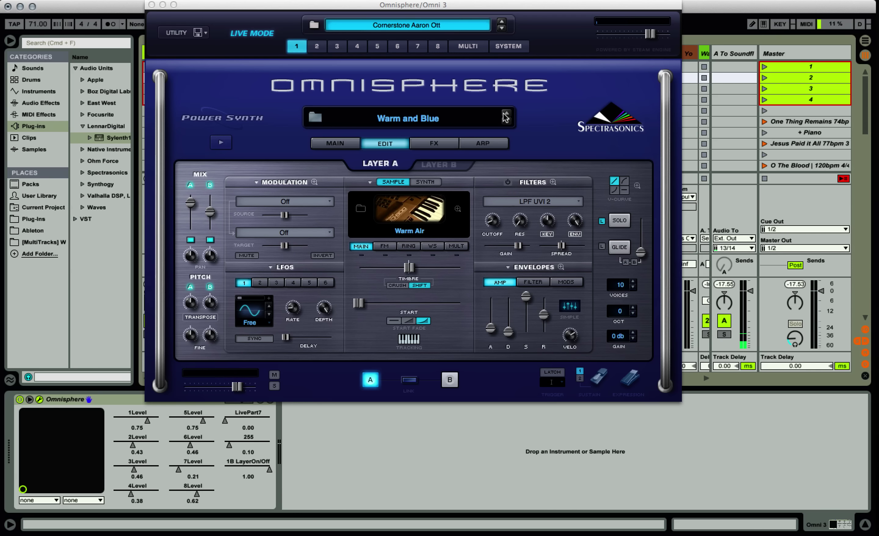
pyautogui.click(471, 50)
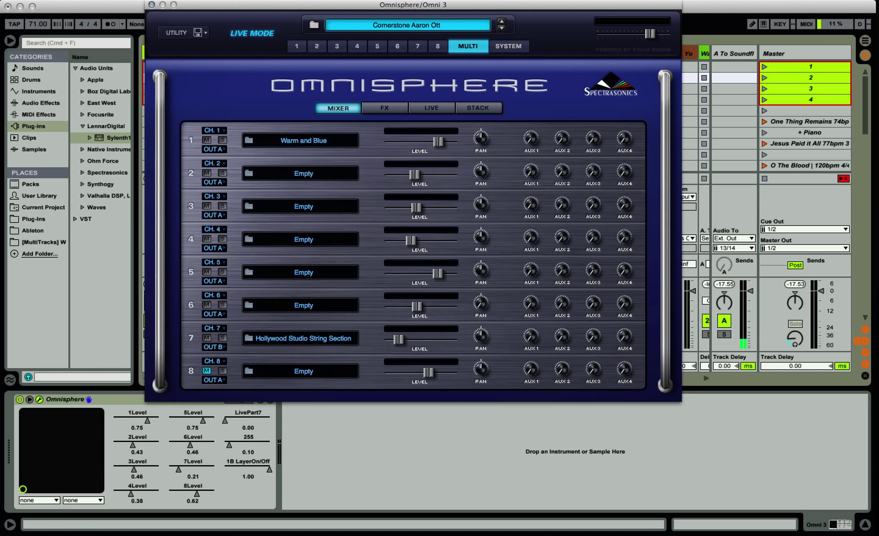
pyautogui.click(152, 5)
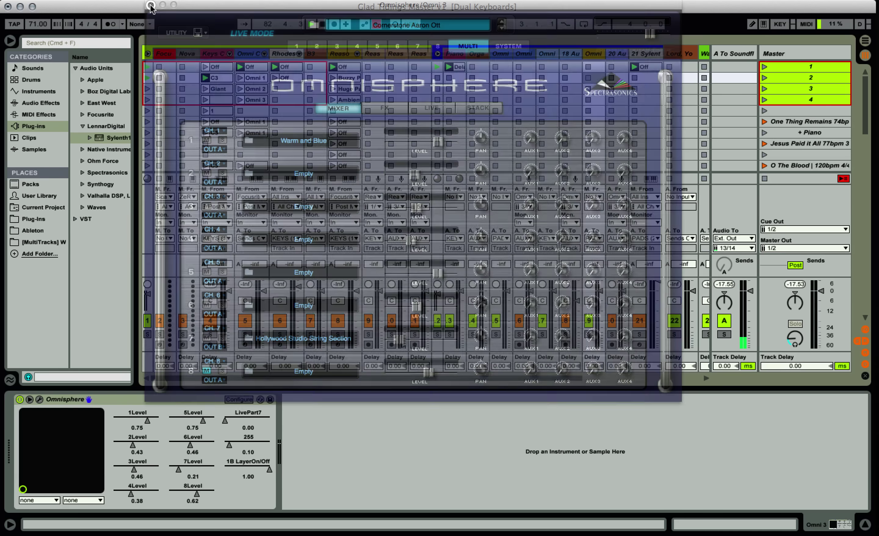
# Review the External Instrument MIDI To routing of the Omni 1, Omni 2 and Omni 3 chains in the Omni Chain track's Omnisphere Control rack.
pyautogui.click(500, 52)
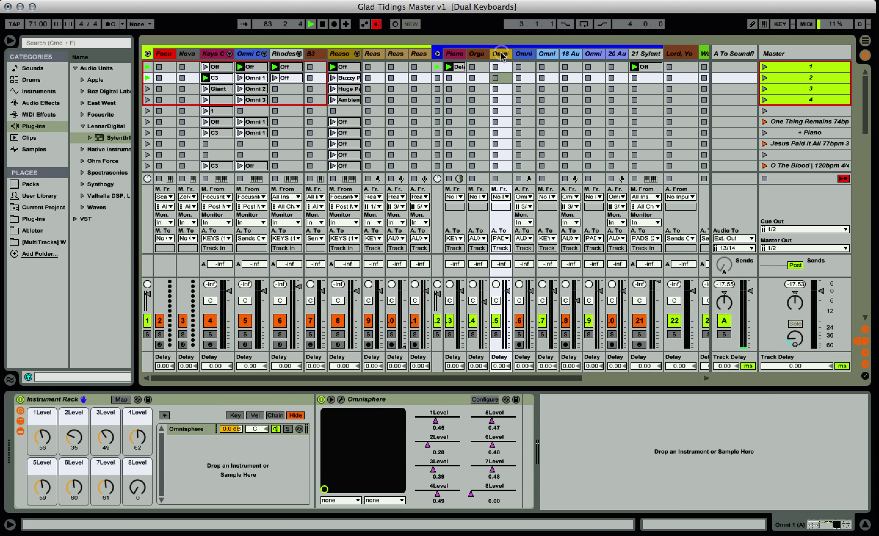
pyautogui.click(252, 54)
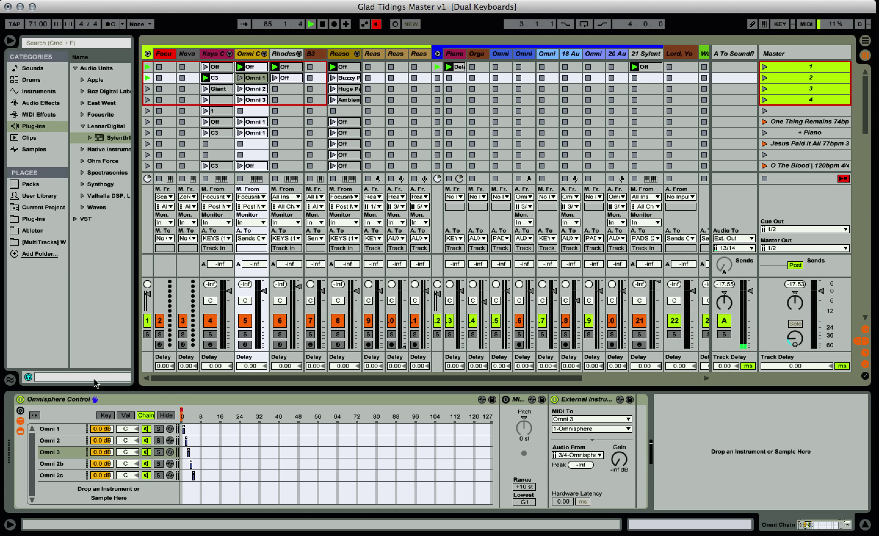
pyautogui.click(67, 428)
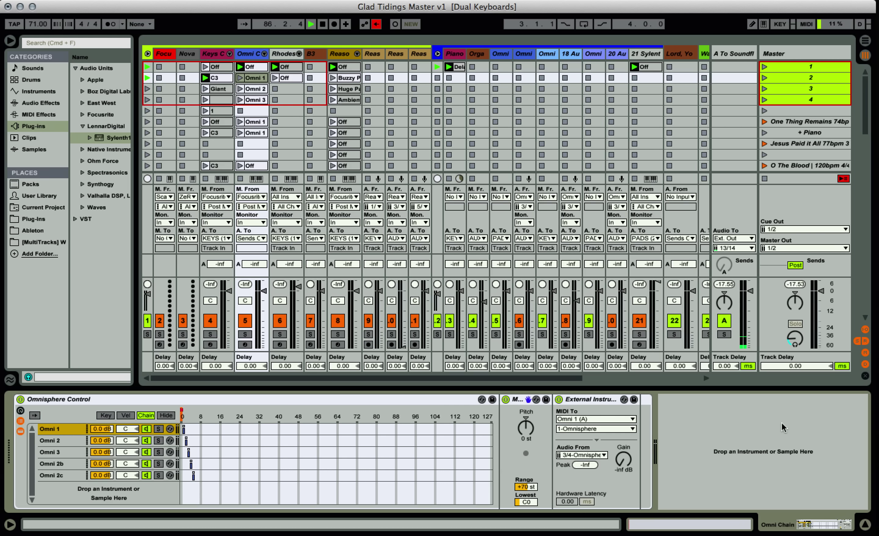
pyautogui.click(607, 418)
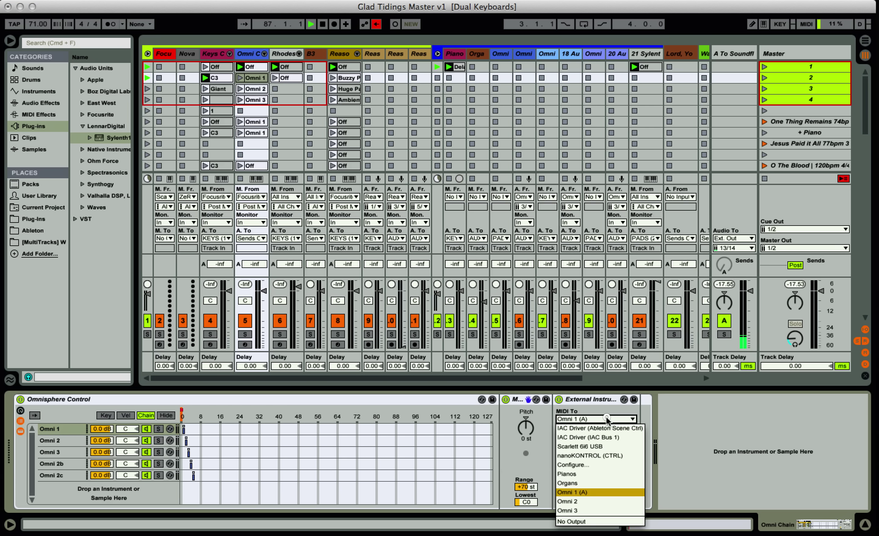
pyautogui.click(580, 492)
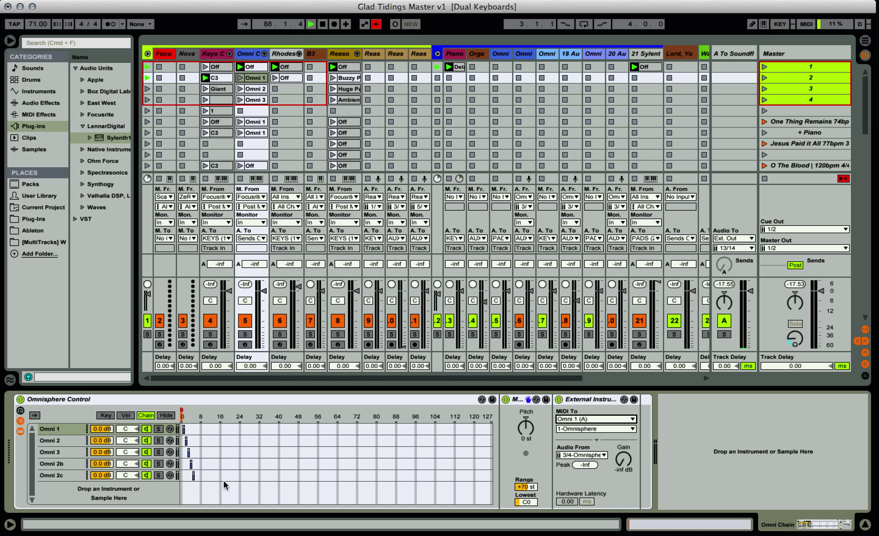
pyautogui.click(63, 438)
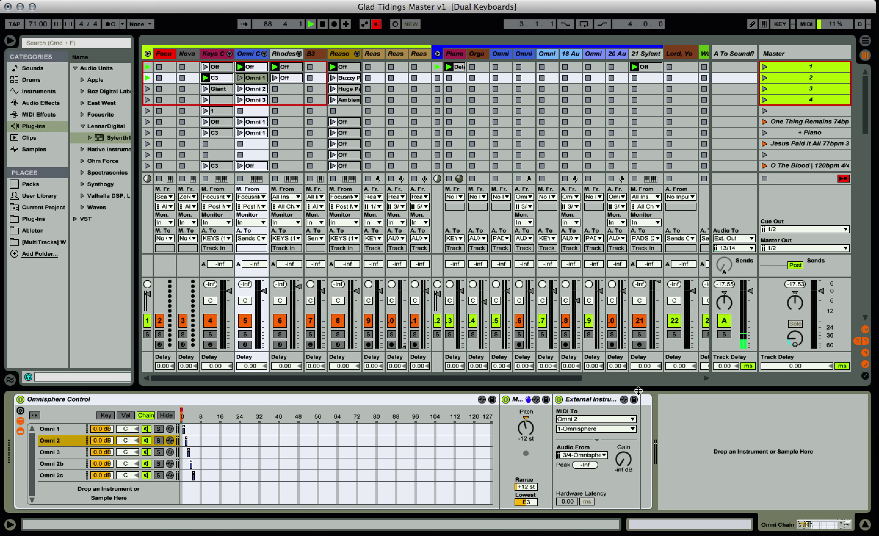
pyautogui.click(584, 419)
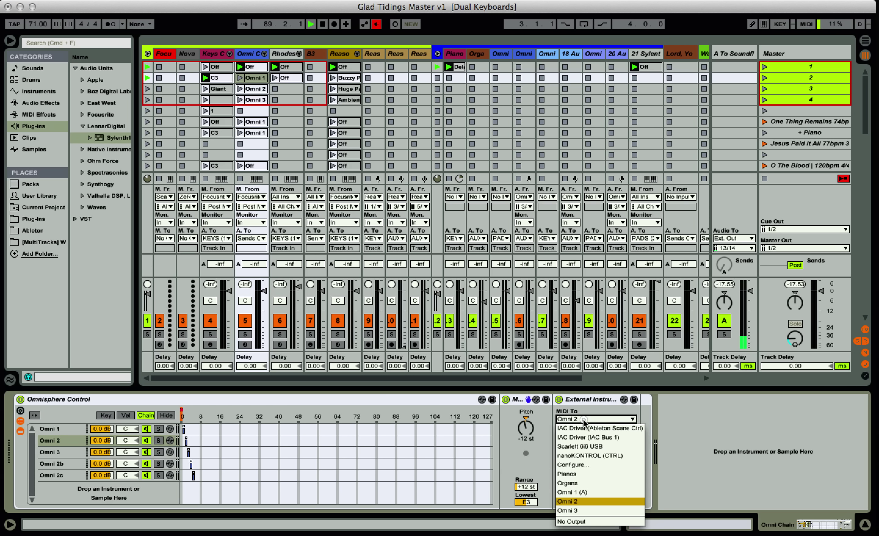
pyautogui.click(577, 500)
pyautogui.click(65, 452)
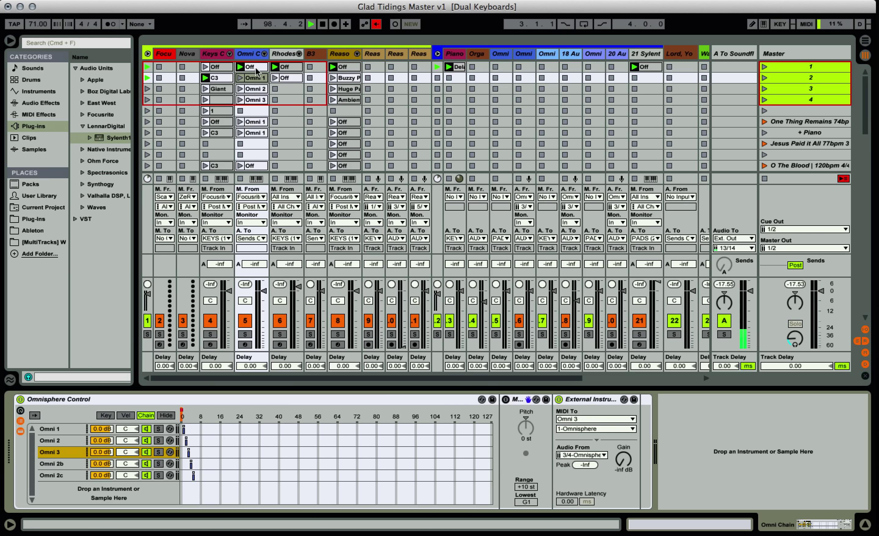
# Point out the Omni Chain track's Omni 2 and Omni 3 clips, and launch the Off clips on the Keys Chain and Omni Chain tracks.
pyautogui.click(252, 57)
pyautogui.click(252, 90)
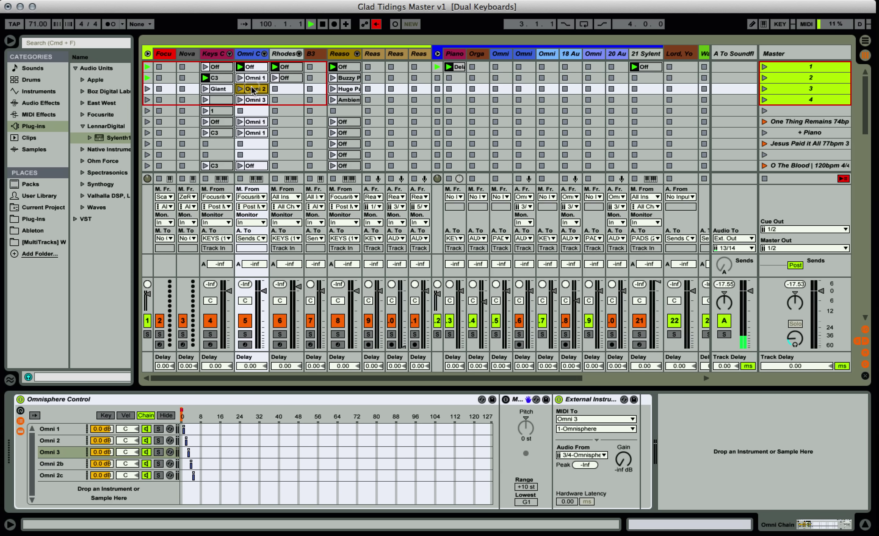
pyautogui.click(252, 99)
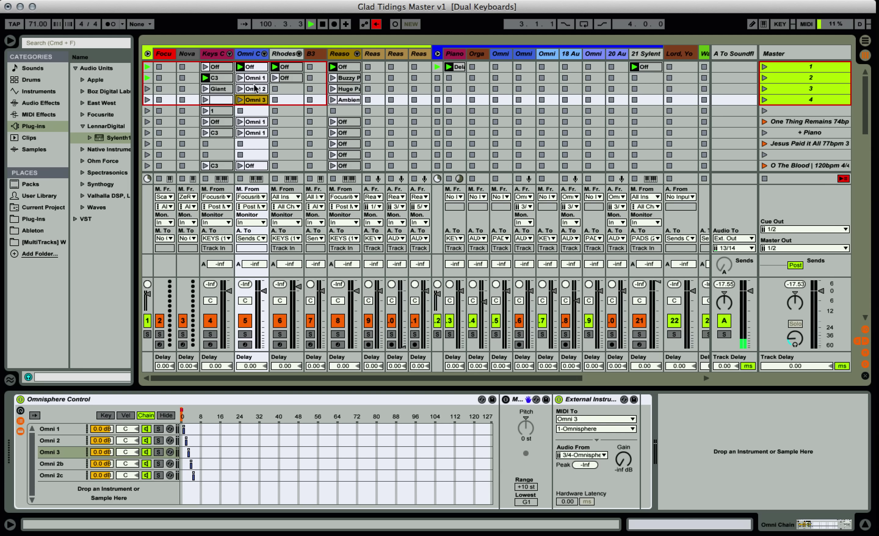
pyautogui.click(207, 67)
pyautogui.click(241, 67)
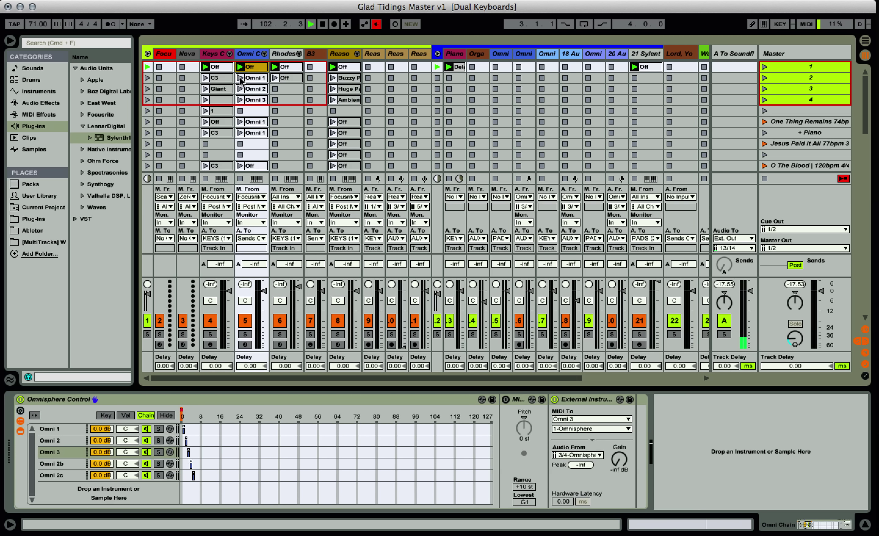
# Launch the Omni 1, Omni 2 and Omni 3 clips in turn on the Omni Chain track, and return it to the first Off clip.
pyautogui.click(240, 78)
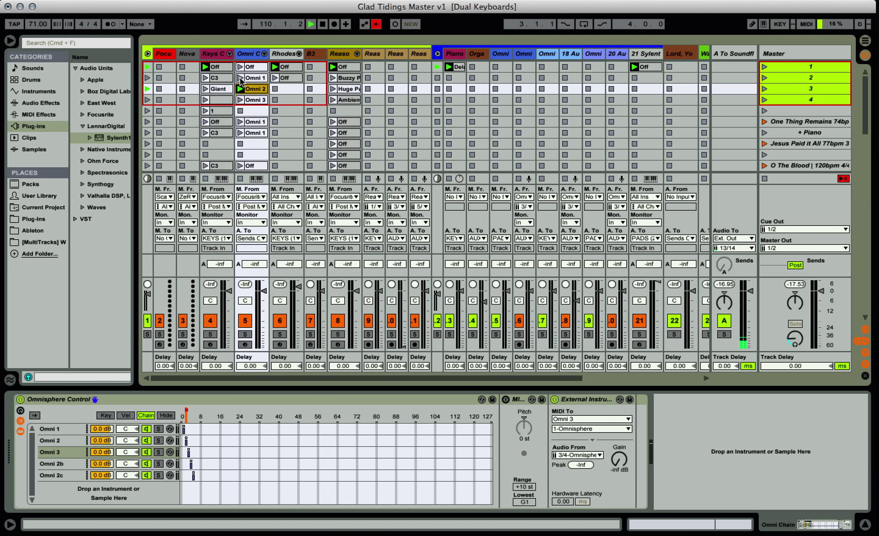
pyautogui.click(240, 100)
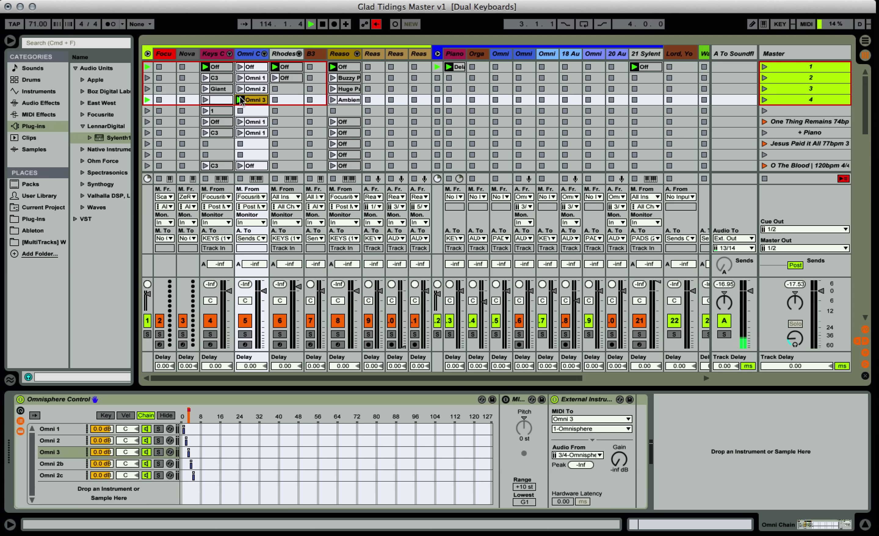
pyautogui.press('Up')
pyautogui.press('Up')
pyautogui.press('Up')
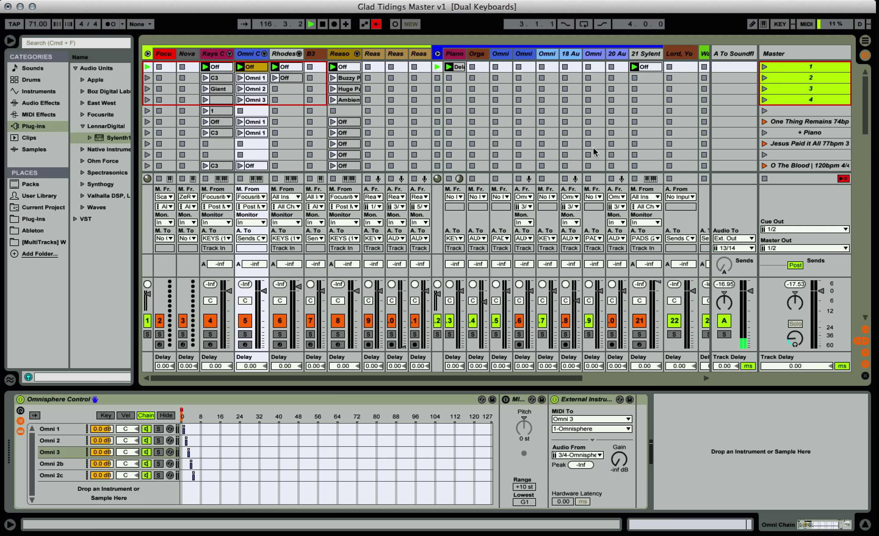
# In the One Thing Remains scene, launch the Off clip on Keys Chain, Omni 1 on Omni Chain and Off on Reason Chain.
pyautogui.click(788, 121)
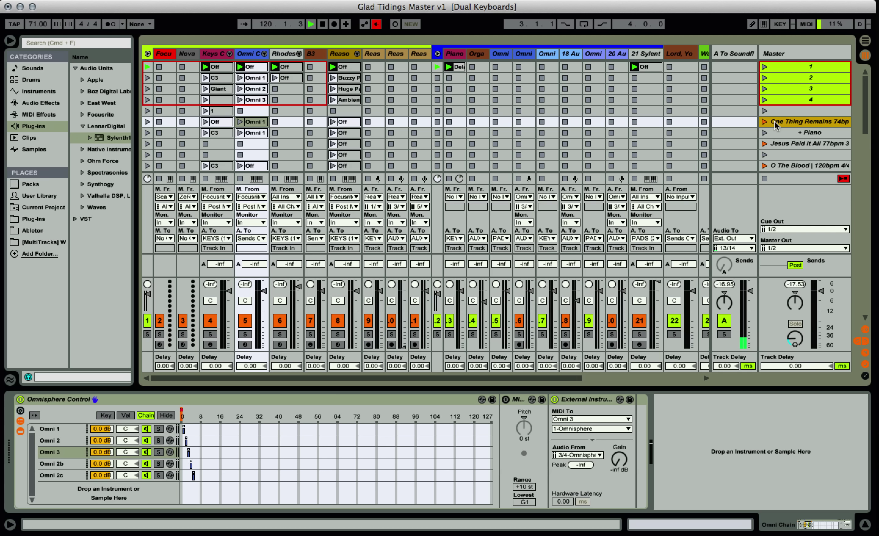
pyautogui.click(218, 122)
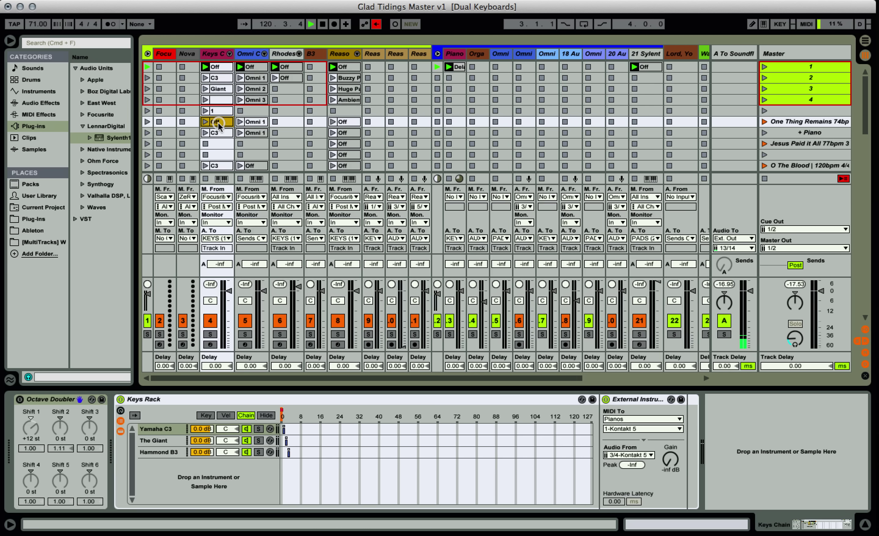
pyautogui.click(205, 122)
pyautogui.click(240, 123)
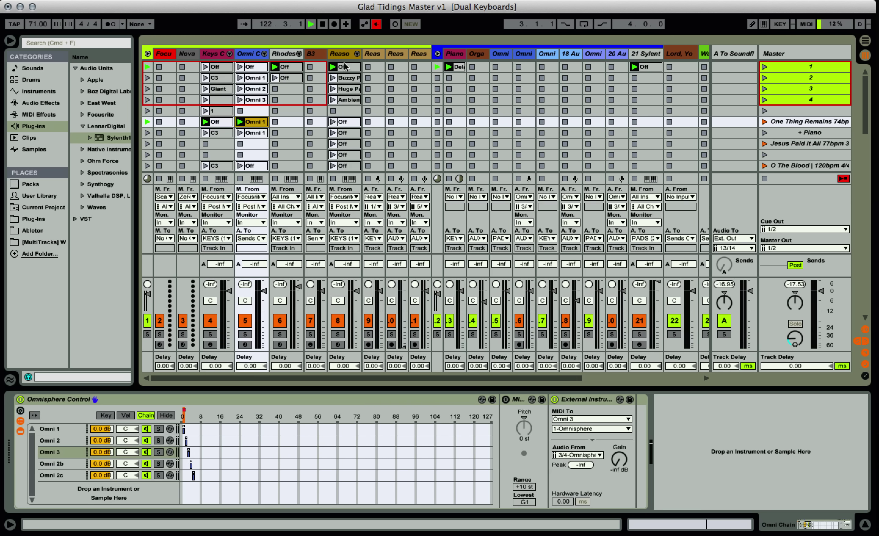
pyautogui.click(335, 122)
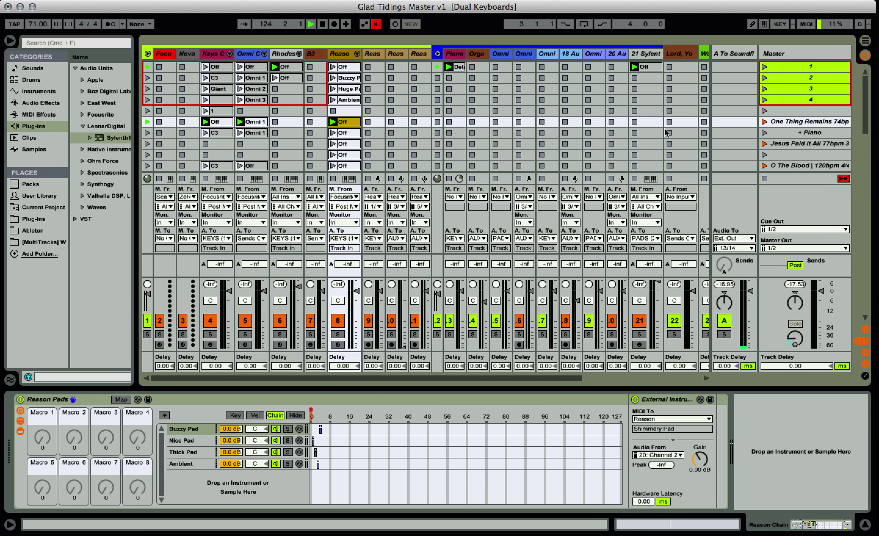
# Launch the whole One Thing Remains scene, followed by the + Piano scene.
pyautogui.click(821, 122)
pyautogui.press('Return')
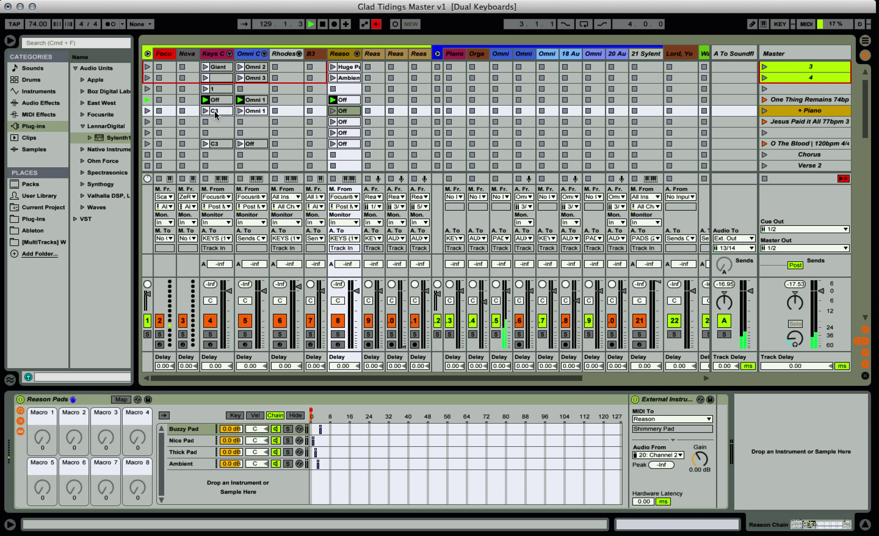
pyautogui.press('Return')
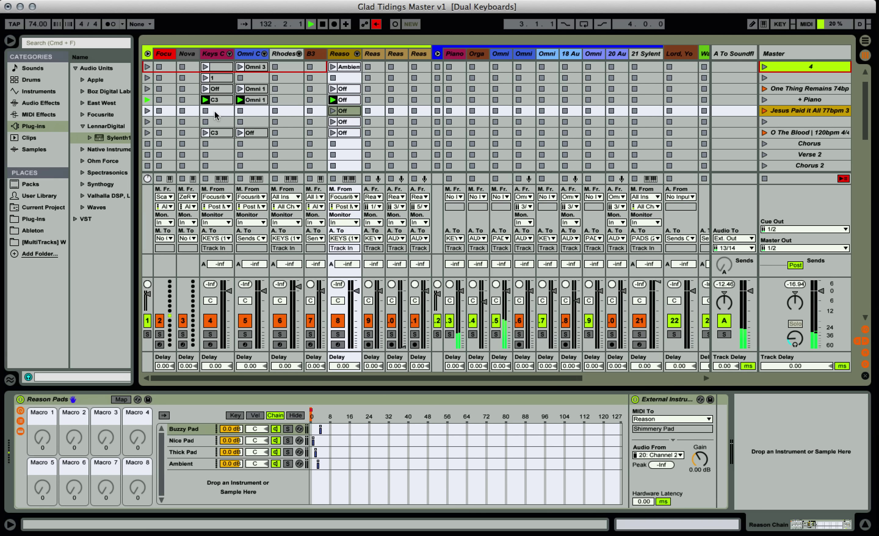
# Launch the O The Blood 120bpm scene, and return to the start of the set to launch scene 1.
pyautogui.press('Down')
pyautogui.press('Down')
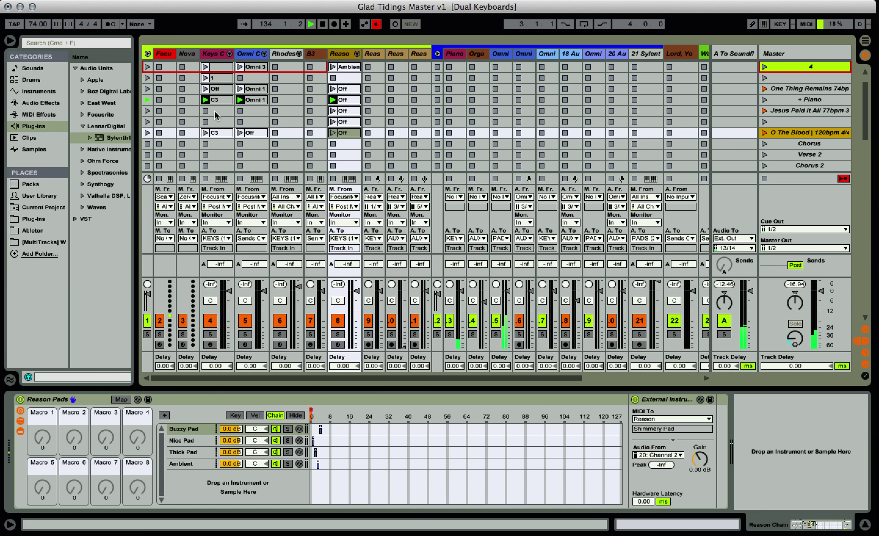
pyautogui.press('Return')
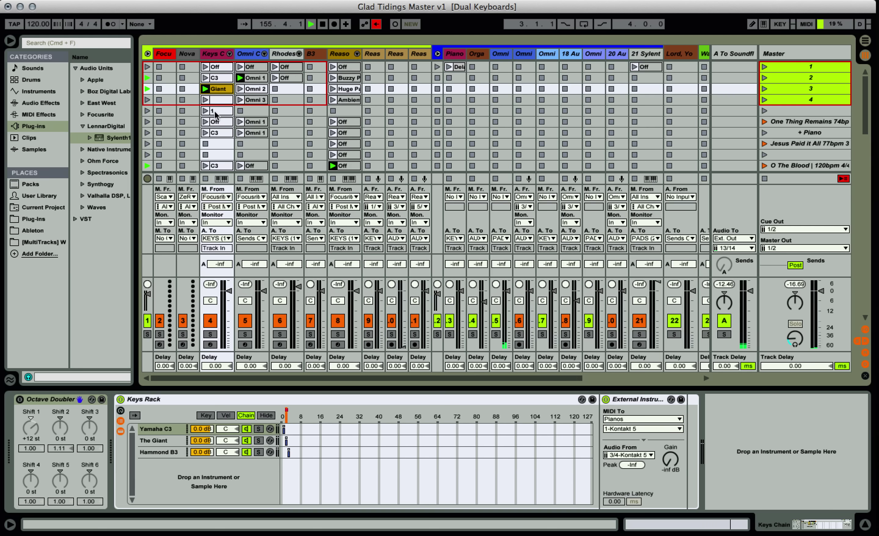
pyautogui.press('Up')
pyautogui.press('Up')
pyautogui.press('Return')
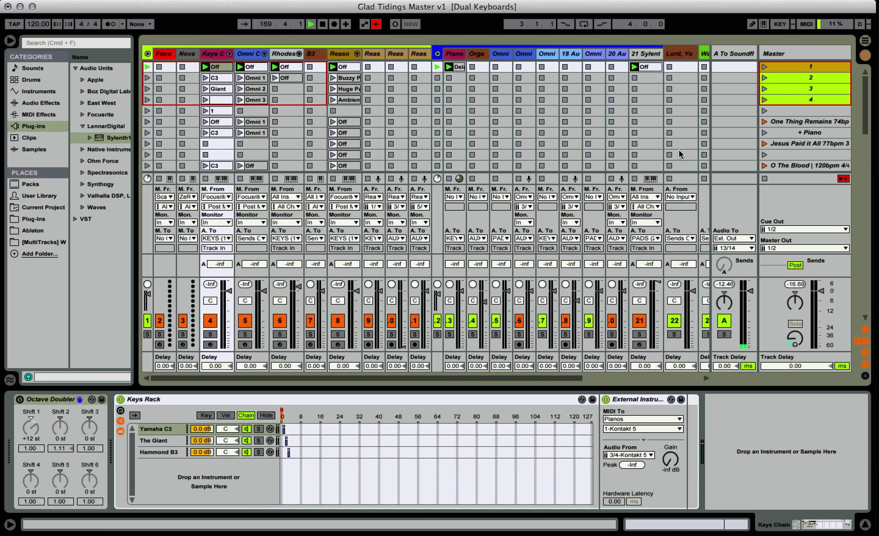
# Find the Cornerstone song in the scene list, and launch its Cornerstone Pad scene followed by Cornerstone Intro.
pyautogui.scroll(-10, 677, 150)
pyautogui.scroll(-10, 677, 150)
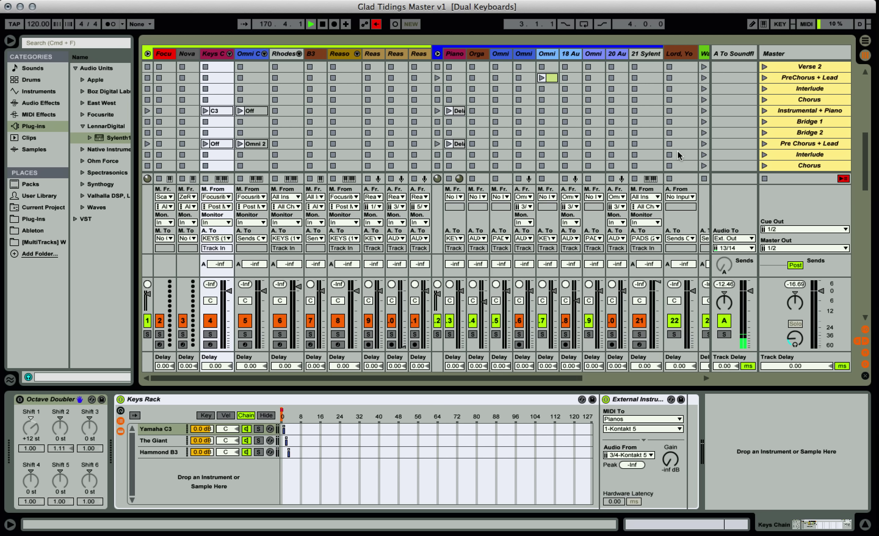
pyautogui.scroll(-1, 677, 150)
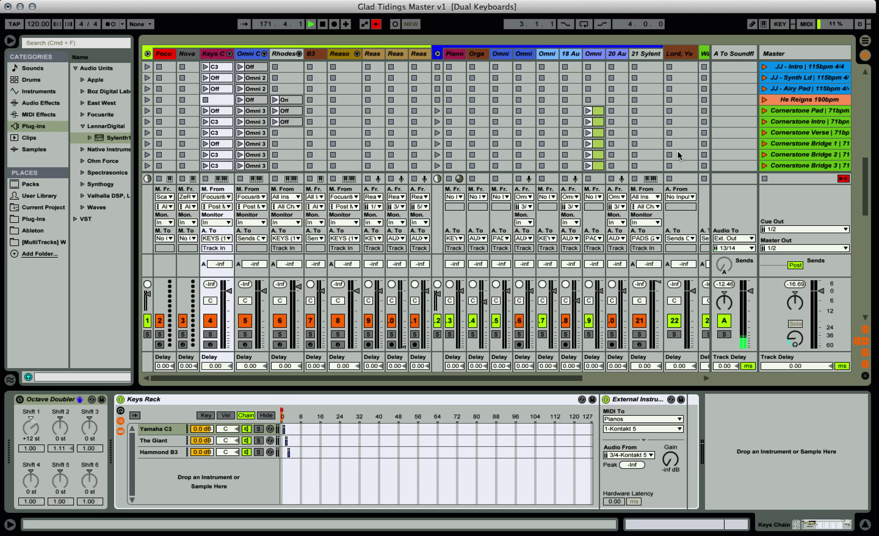
pyautogui.click(816, 111)
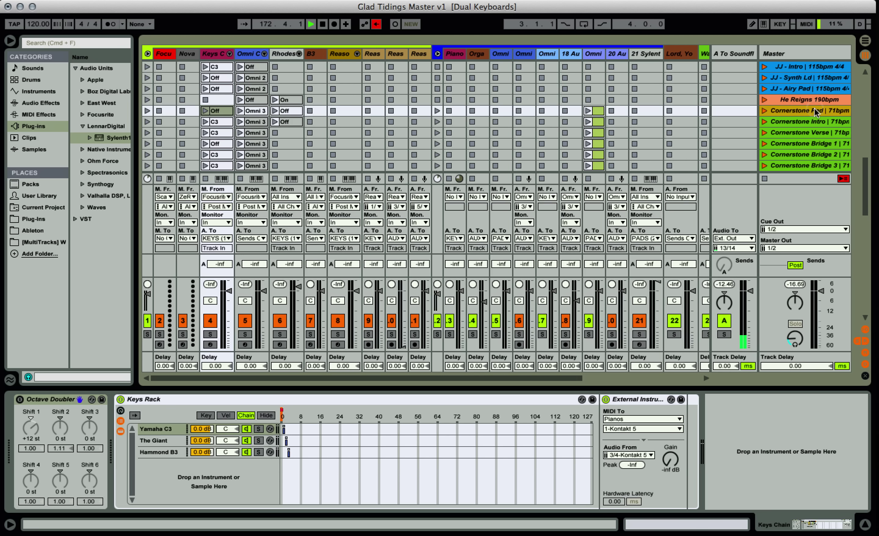
pyautogui.scroll(-4, 816, 112)
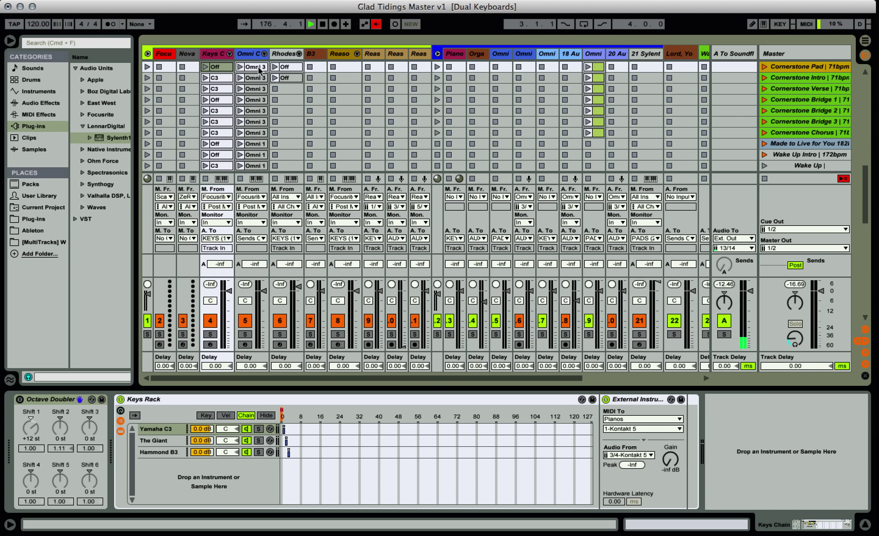
pyautogui.click(225, 68)
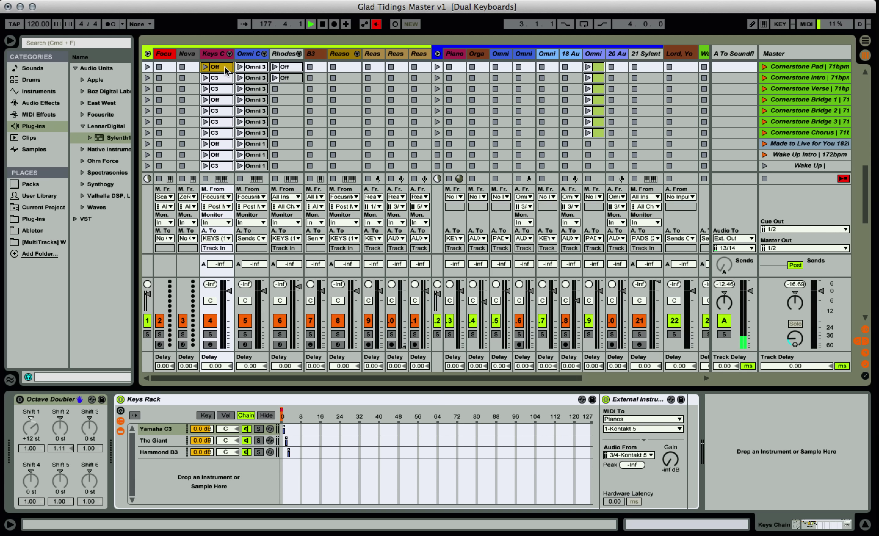
pyautogui.click(788, 69)
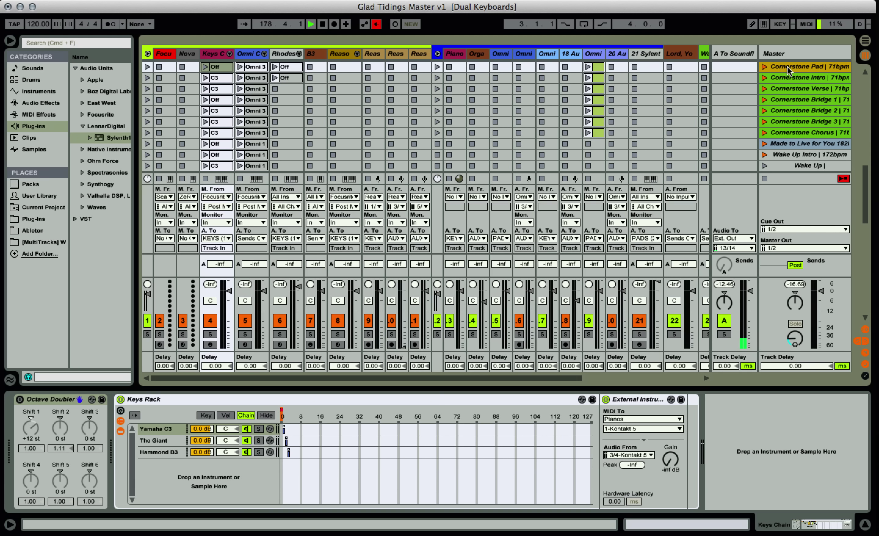
pyautogui.press('Return')
pyautogui.scroll(3, 787, 70)
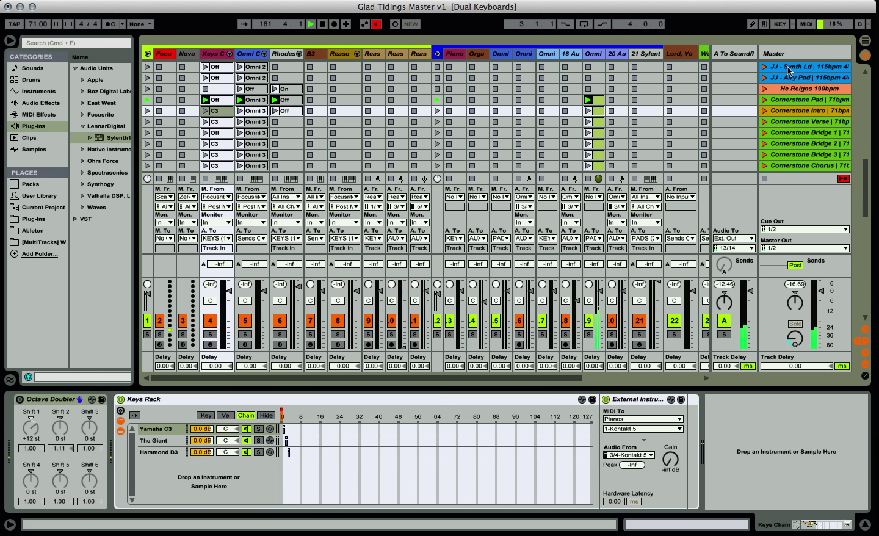
pyautogui.press('Return')
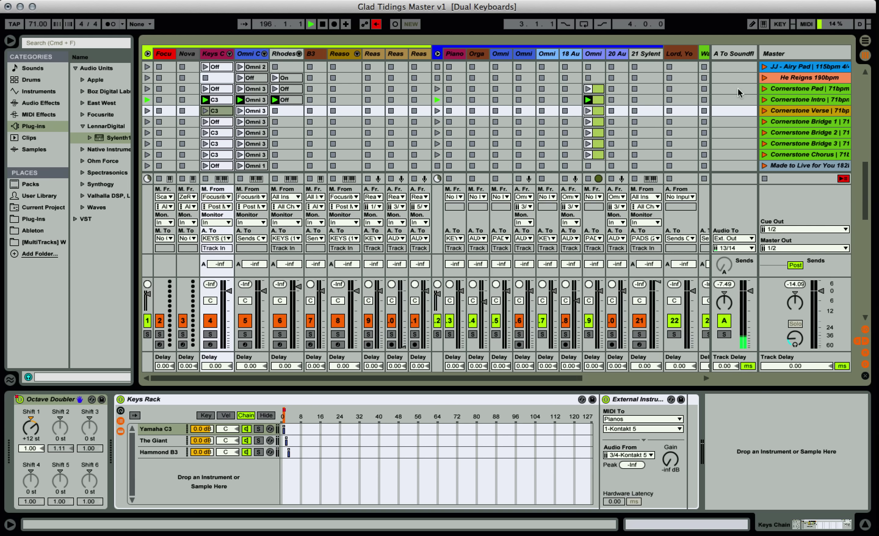
# Show the Keys Chain track's devices, and point out the Keys Rack and the Octave Doubler in front of it.
pyautogui.click(216, 54)
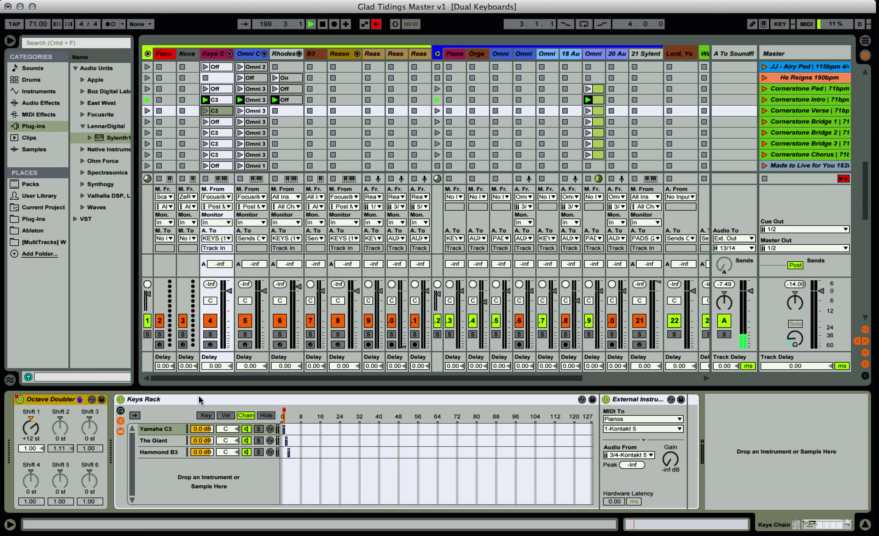
pyautogui.click(209, 401)
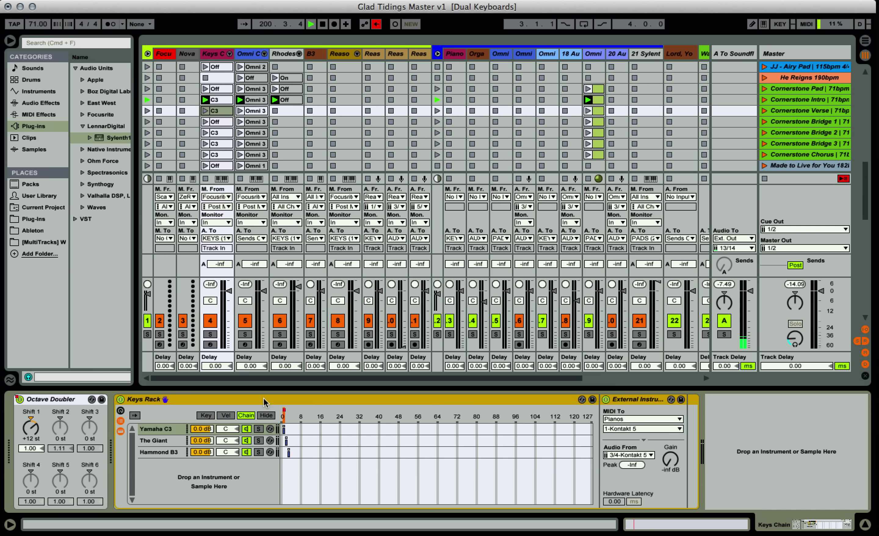
pyautogui.click(63, 401)
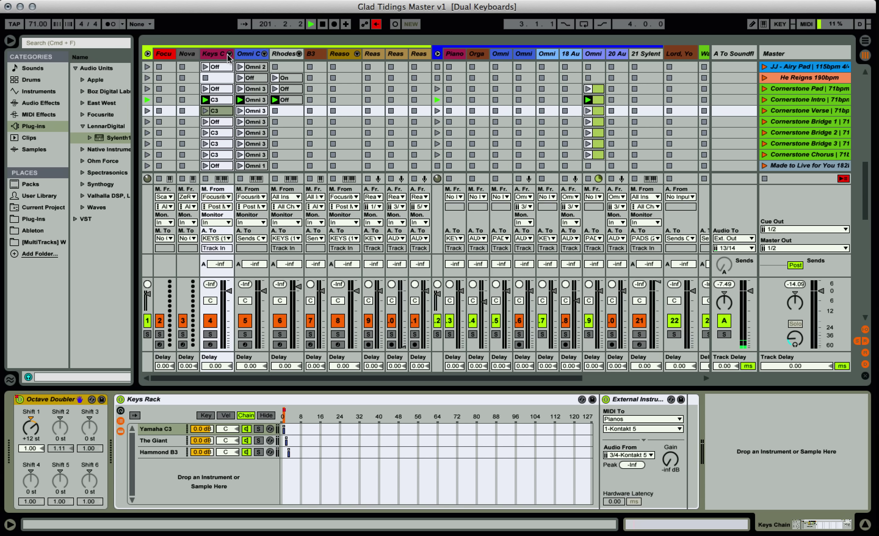
# Open the Cornerstone Intro scene's C3 clip on Keys Chain and display its Octave Doubler Device On envelope.
pyautogui.click(224, 101)
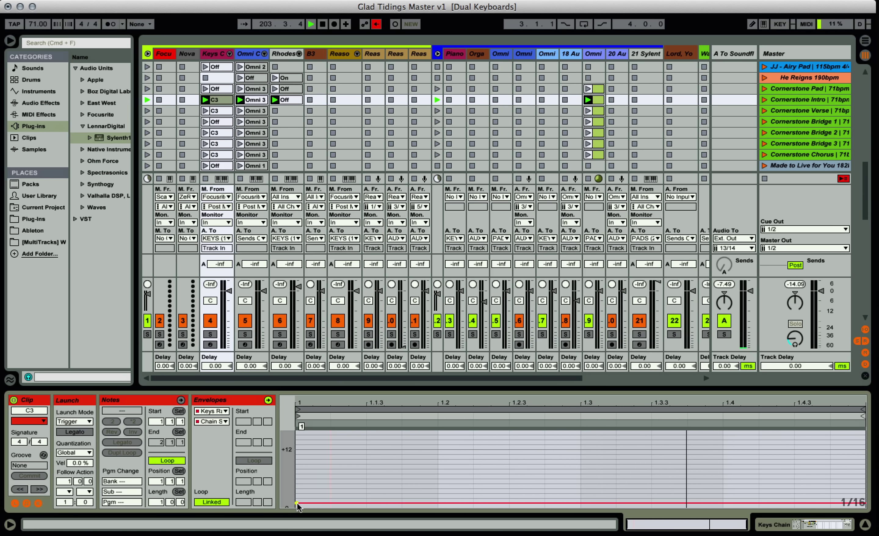
pyautogui.click(211, 411)
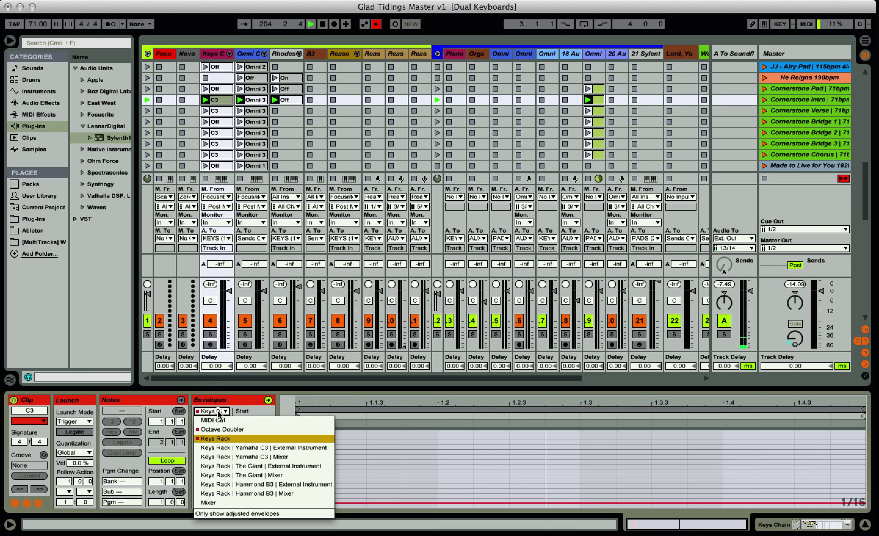
pyautogui.click(244, 427)
pyautogui.moveTo(301, 450)
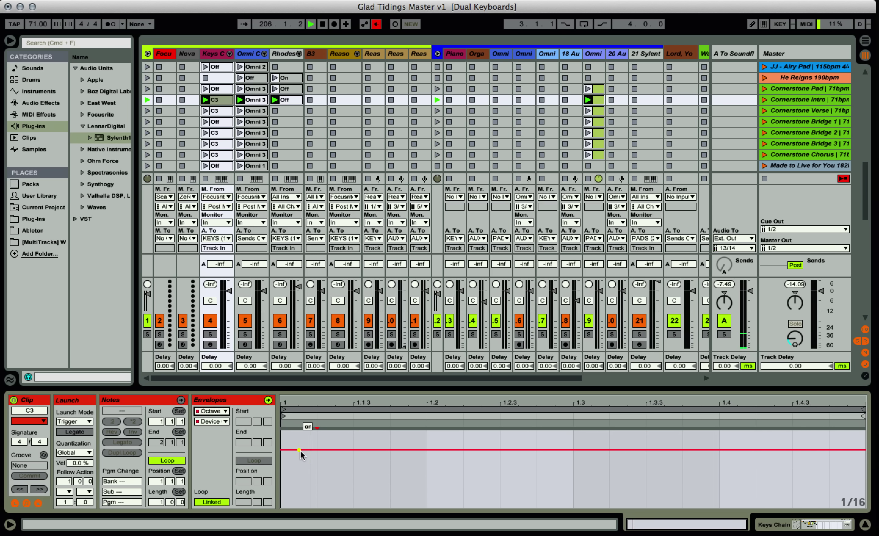
# Launch the Cornerstone Pad, Cornerstone Intro and Cornerstone Verse scenes in turn.
pyautogui.click(766, 90)
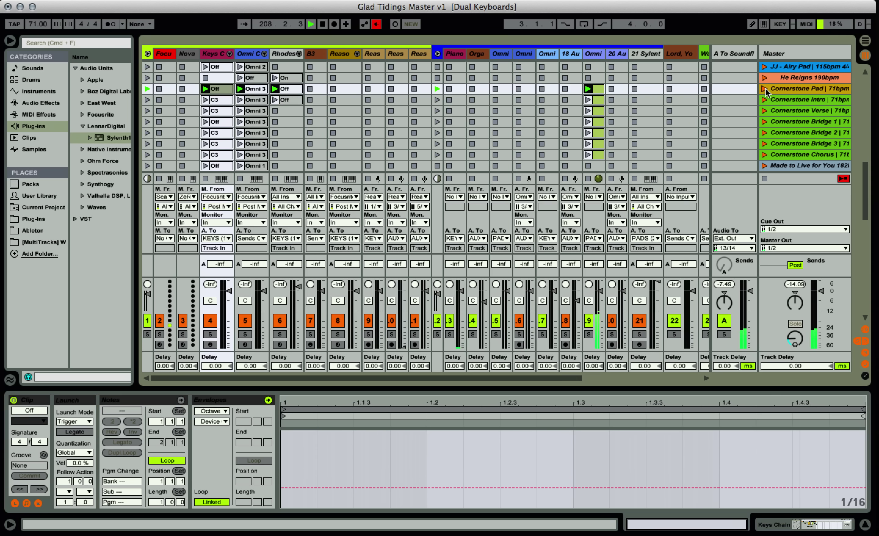
pyautogui.scroll(1, 766, 92)
pyautogui.press('Down')
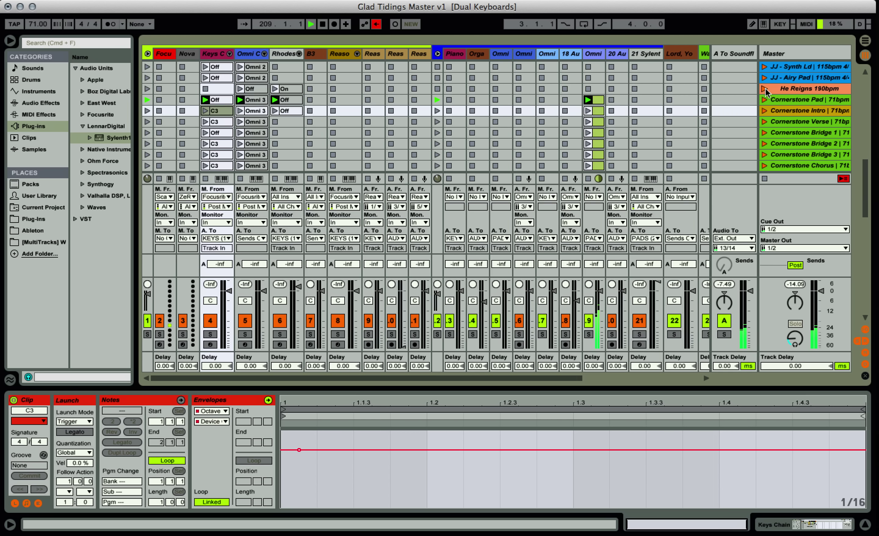
pyautogui.press('Down')
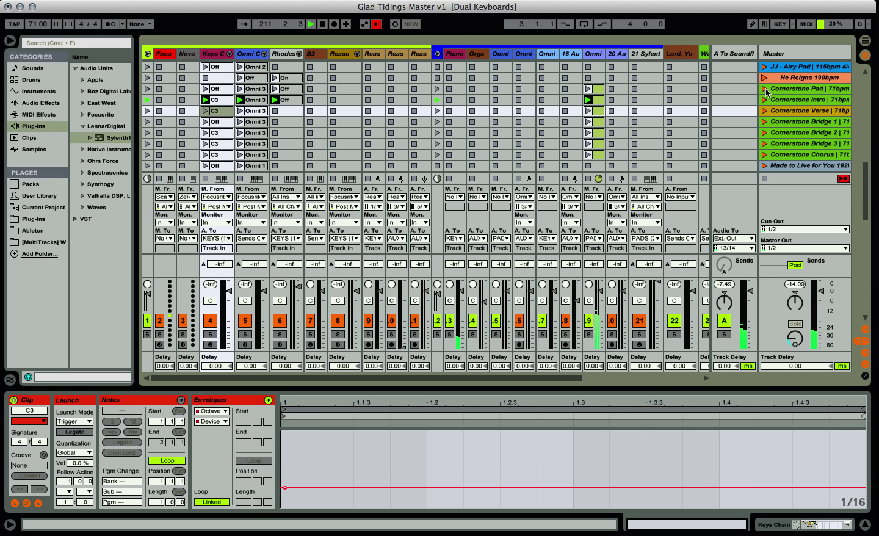
pyautogui.press('Return')
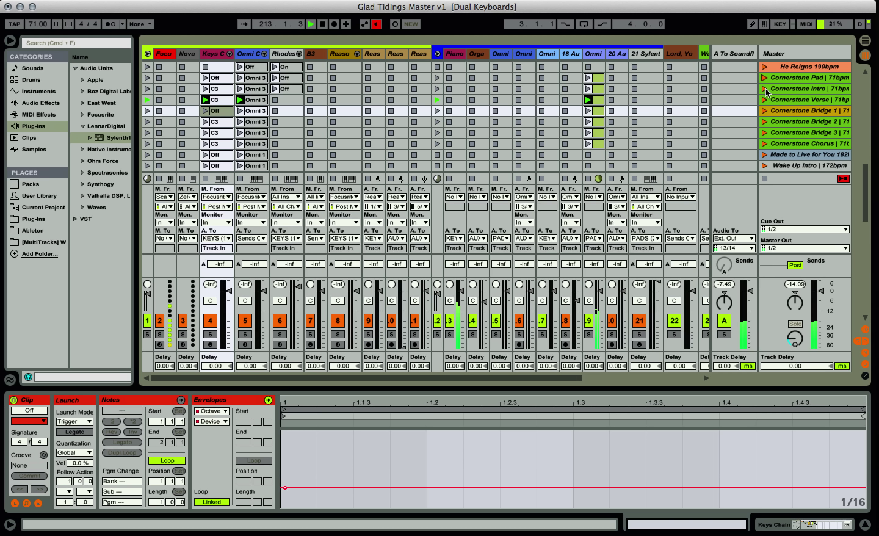
# Go back to the Cornerstone Intro scene, and launch it and the Cornerstone Verse scene again.
pyautogui.press('Up')
pyautogui.press('Up')
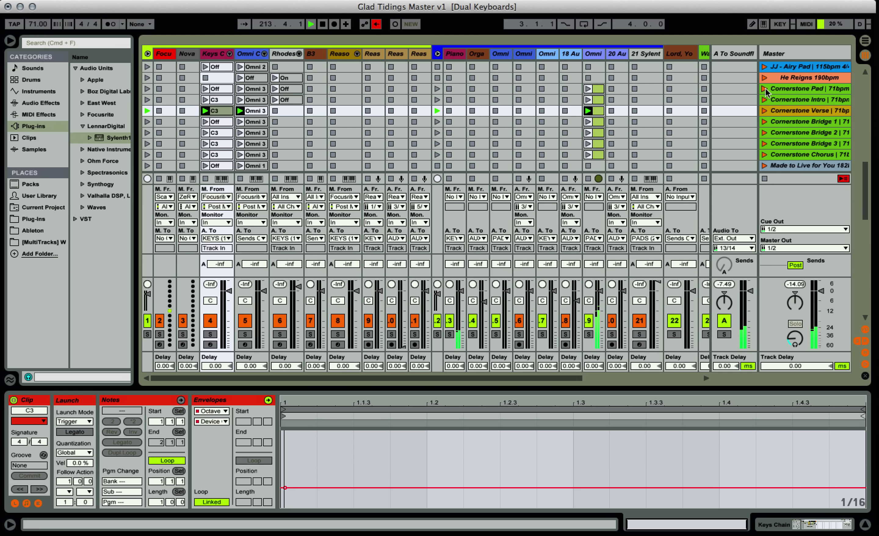
pyautogui.press('Down')
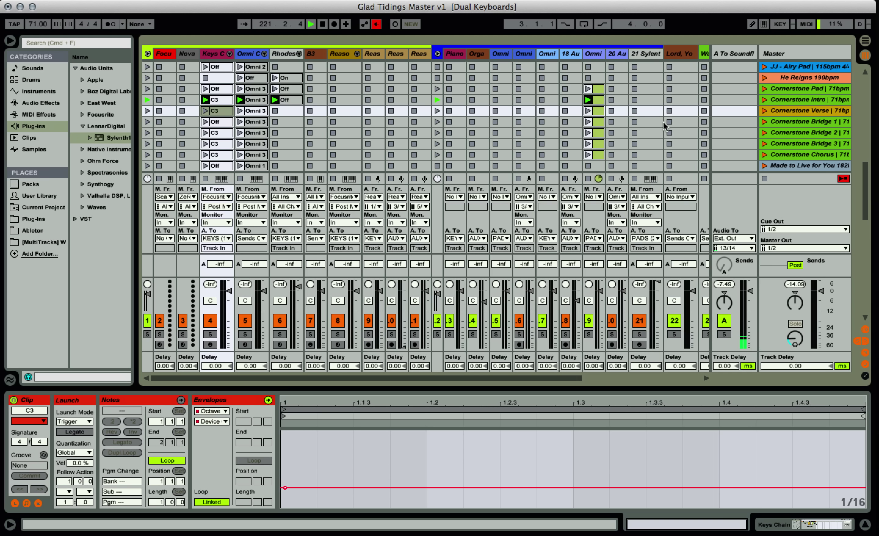
pyautogui.click(766, 112)
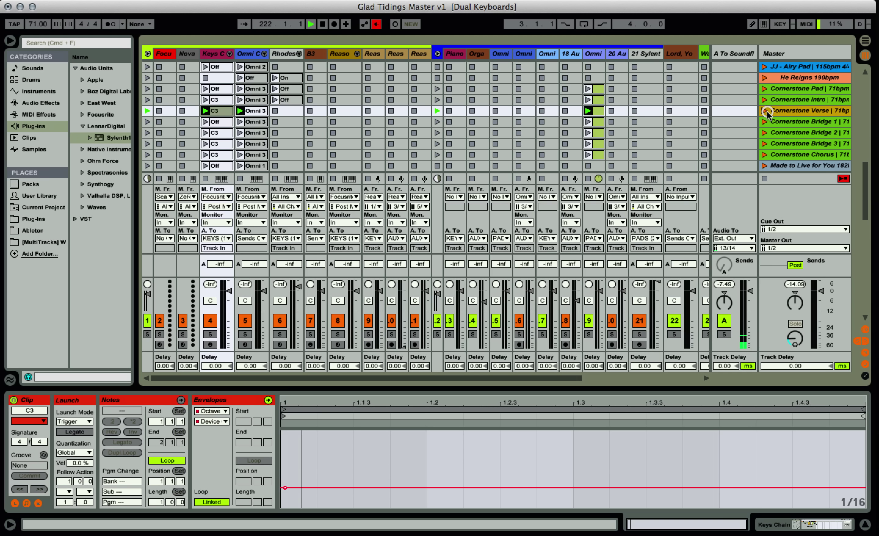
# Locate the Wake song's scenes, point out Wake 131bpm and PreChorus + Lead Filtered, and launch the Intro 131bpm scene.
pyautogui.scroll(-10, 768, 115)
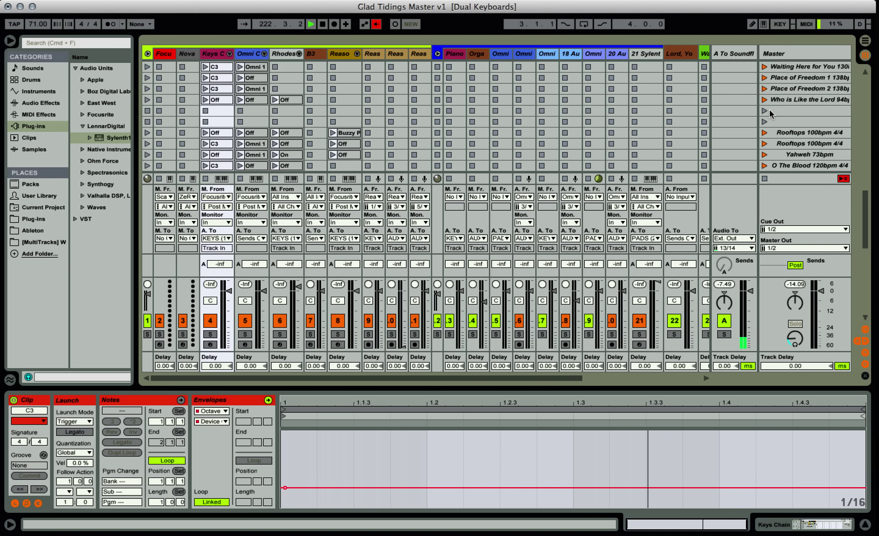
pyautogui.scroll(15, 768, 114)
pyautogui.hscroll(5, 769, 114)
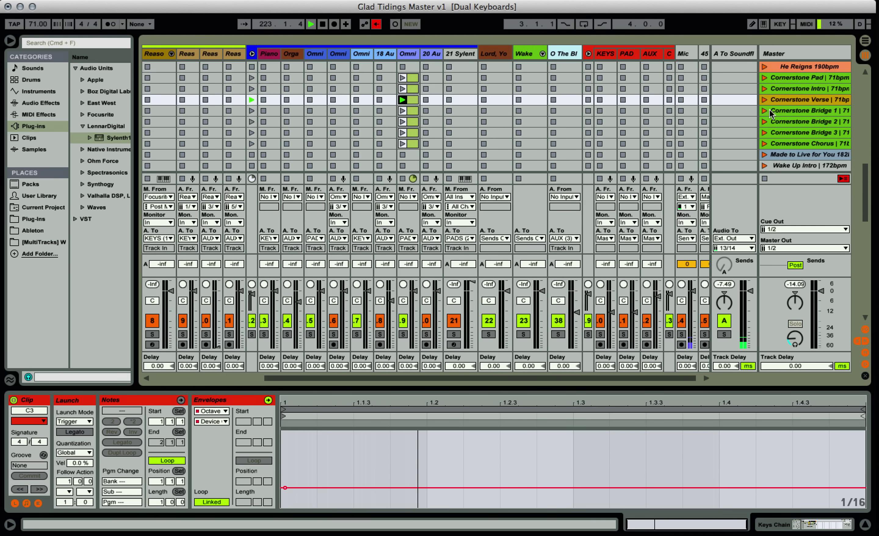
pyautogui.scroll(5, 769, 112)
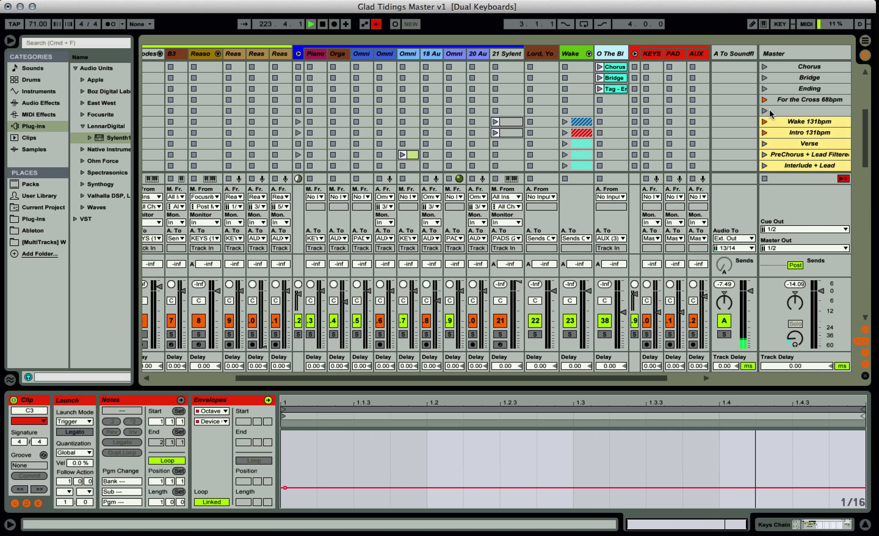
pyautogui.click(776, 123)
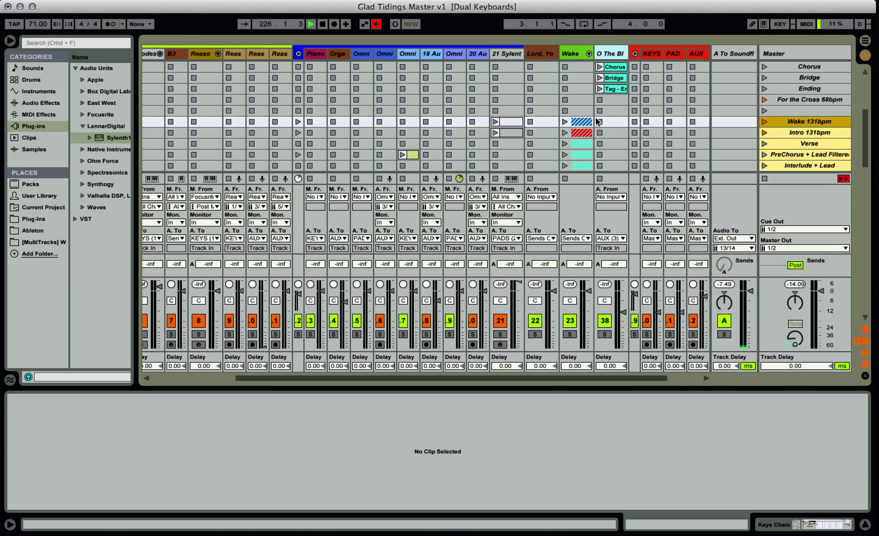
pyautogui.click(800, 155)
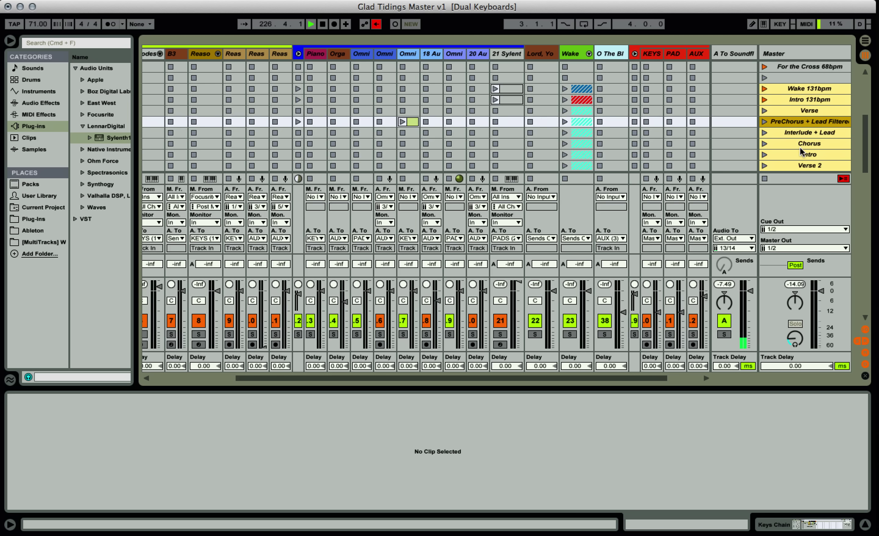
pyautogui.click(765, 89)
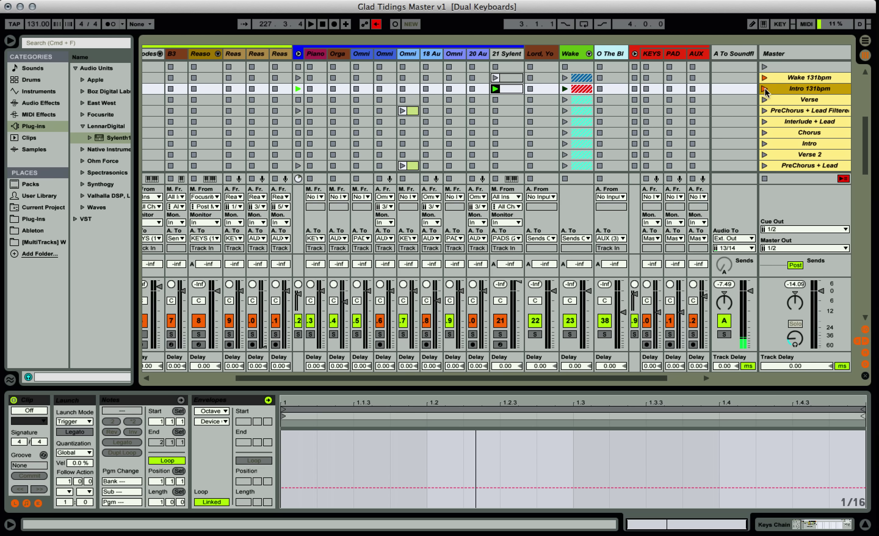
# Examine the Omni 2 clip in the PreChorus + Lead Filtered scene, its Auto Filter frequency envelope and the track's Auto Filter frequency.
pyautogui.click(776, 111)
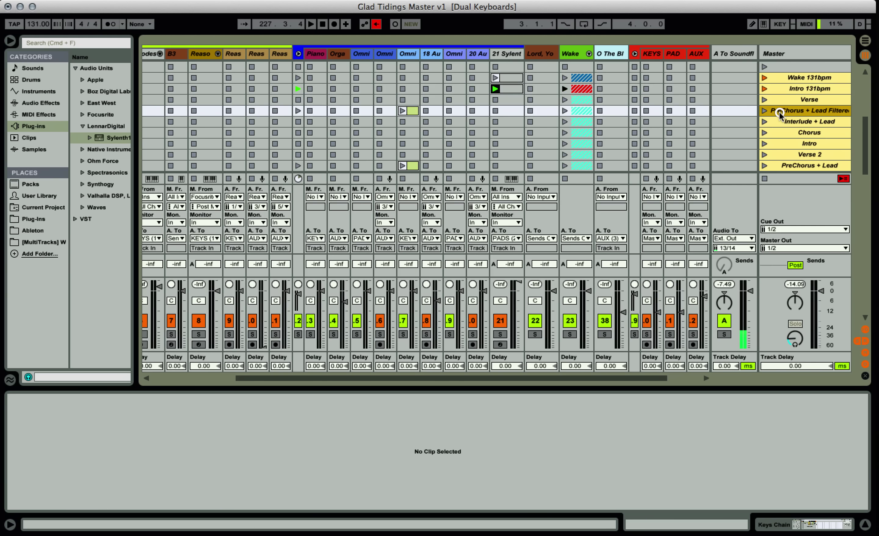
pyautogui.click(410, 55)
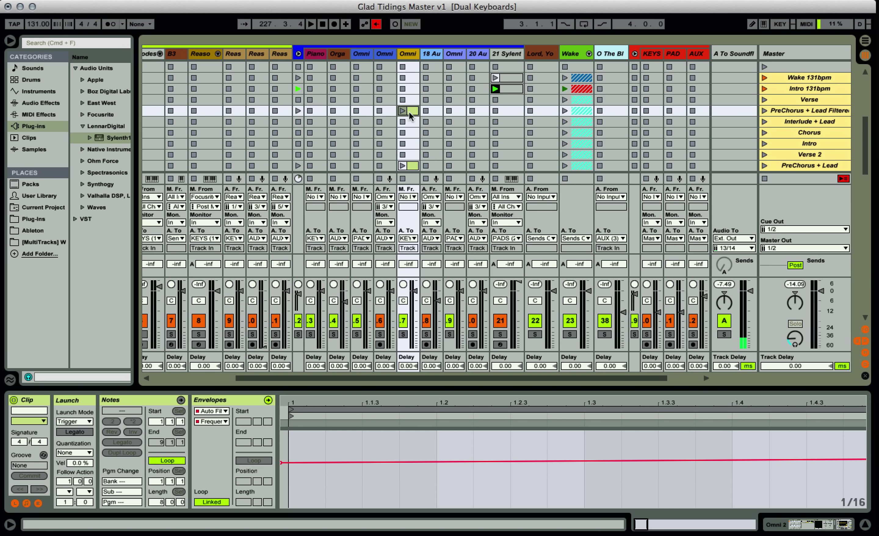
pyautogui.doubleClick(406, 55)
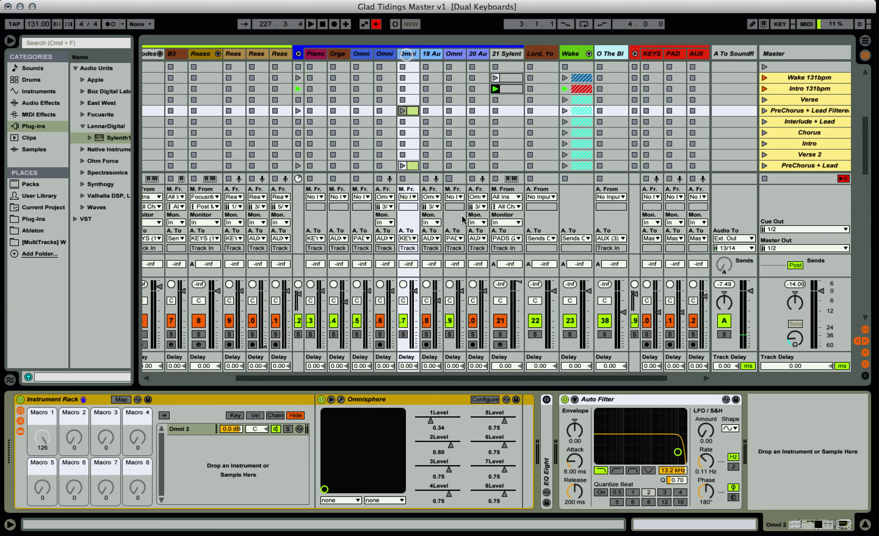
pyautogui.click(616, 399)
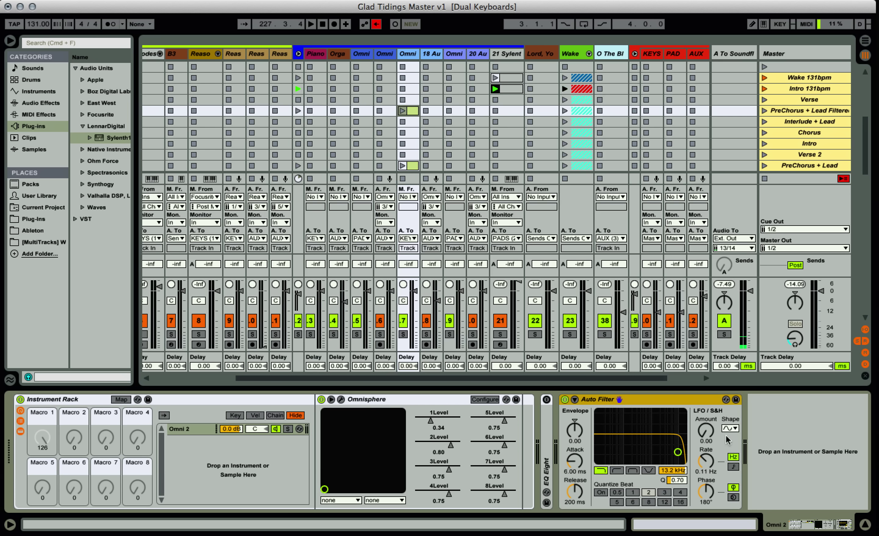
pyautogui.click(682, 471)
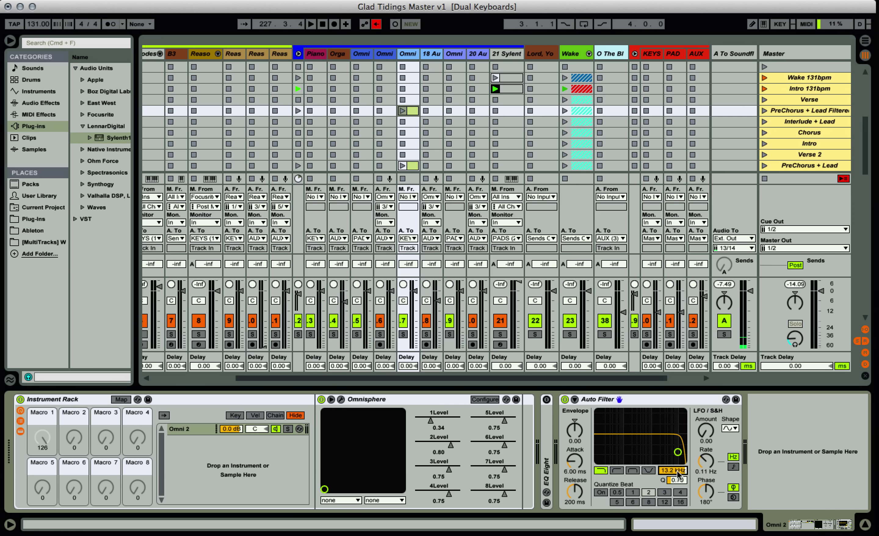
# Open the Omni 2 clip in the PreChorus + Lead Filtered scene and show its Auto Filter Frequency envelope.
pyautogui.click(414, 110)
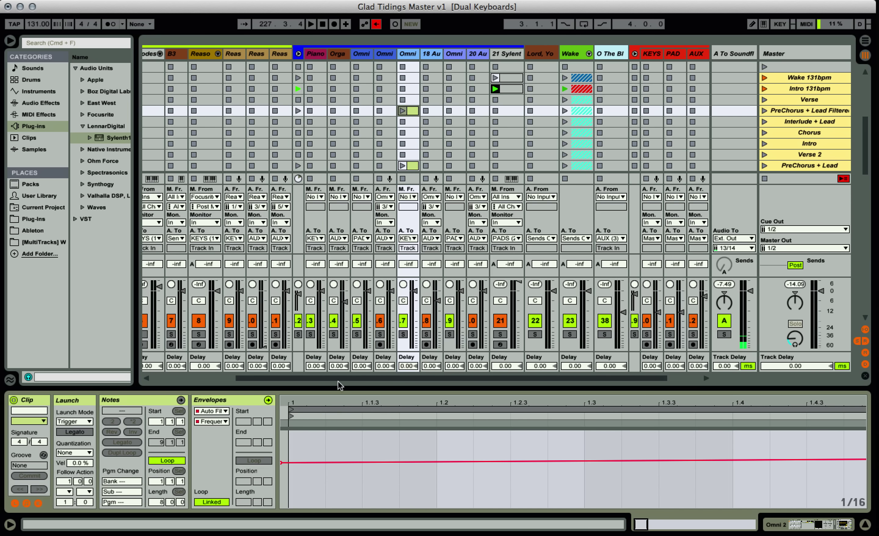
pyautogui.click(213, 411)
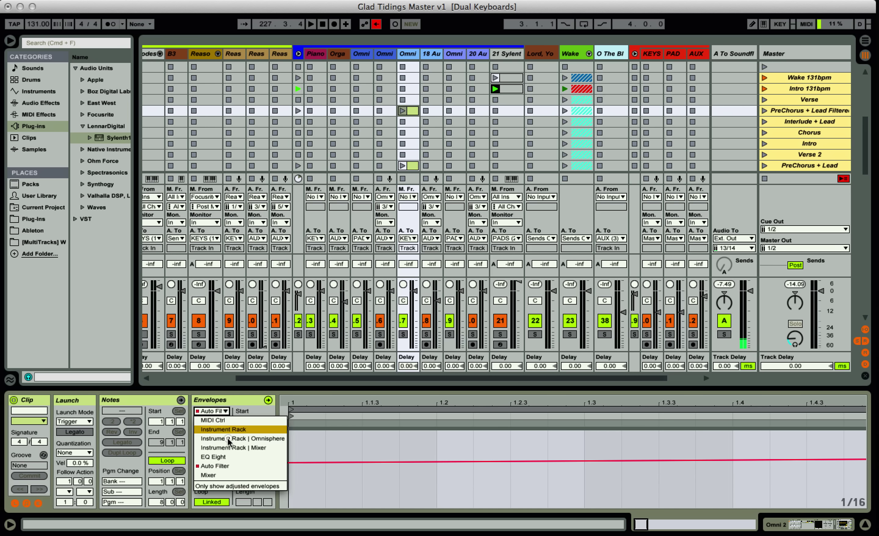
pyautogui.click(229, 469)
pyautogui.click(223, 422)
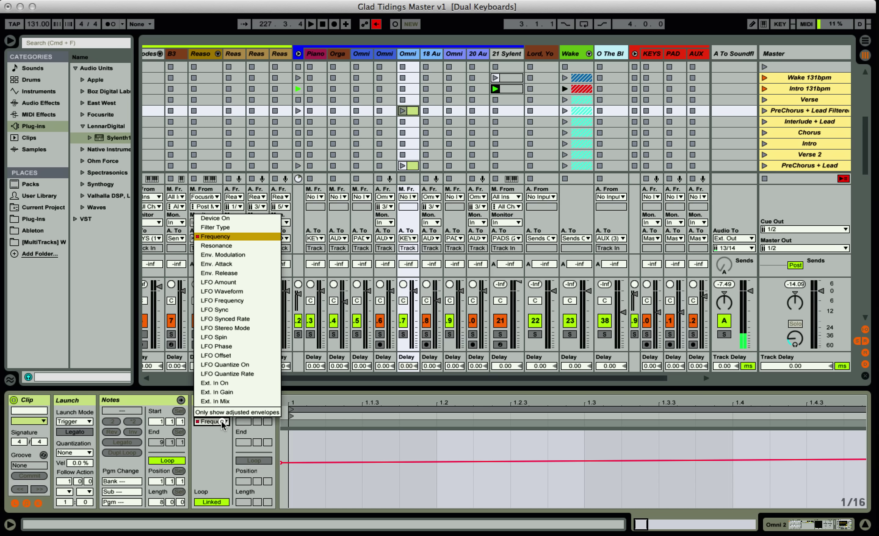
pyautogui.click(222, 422)
# Examine the rising frequency curve from the clip's start at bar 1 to its final breakpoint at the end of bar 8.
pyautogui.moveTo(282, 462)
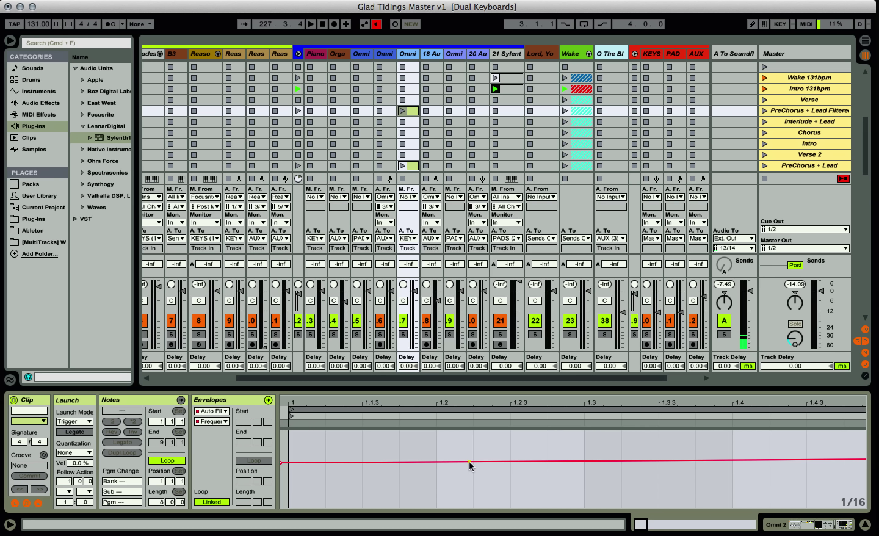
pyautogui.hscroll(15, 469, 463)
pyautogui.hscroll(5, 469, 460)
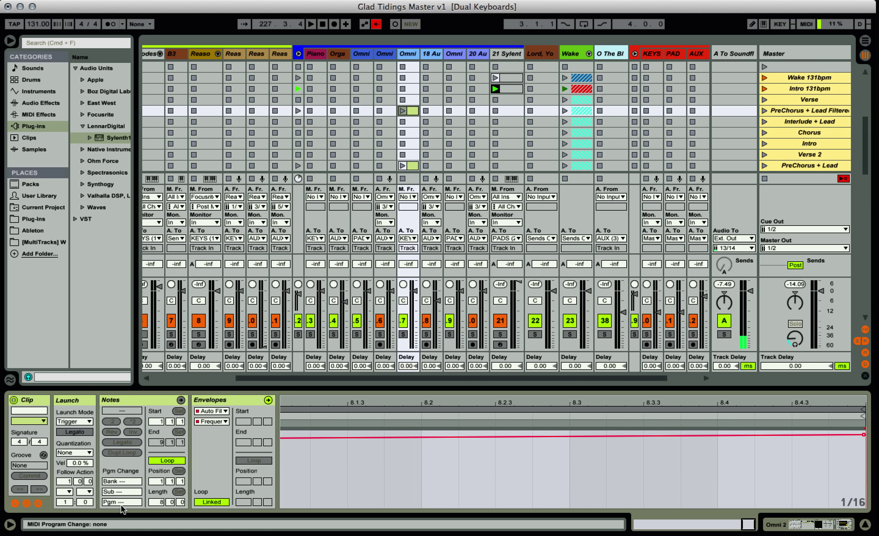
pyautogui.moveTo(863, 435)
# Launch the Intro 131bpm, PreChorus + Lead Filtered and Interlude + Lead scenes in turn.
pyautogui.click(794, 88)
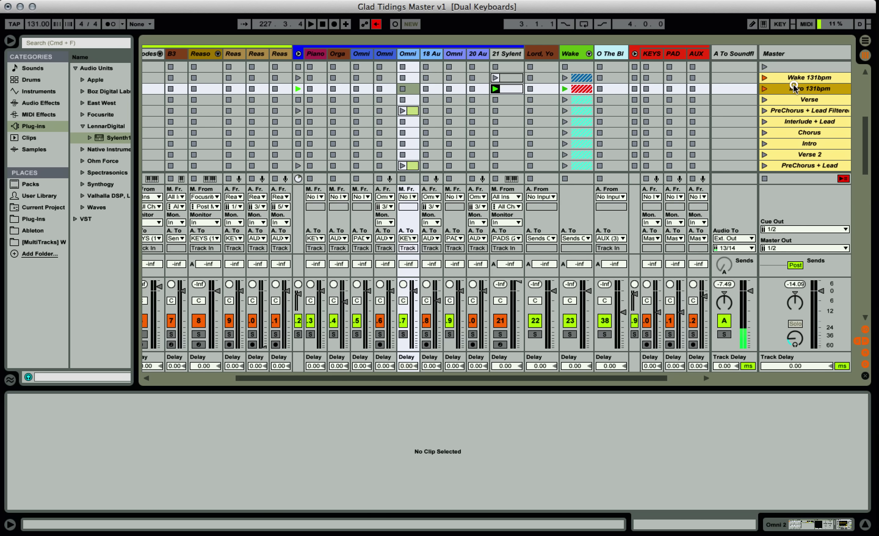
pyautogui.click(764, 90)
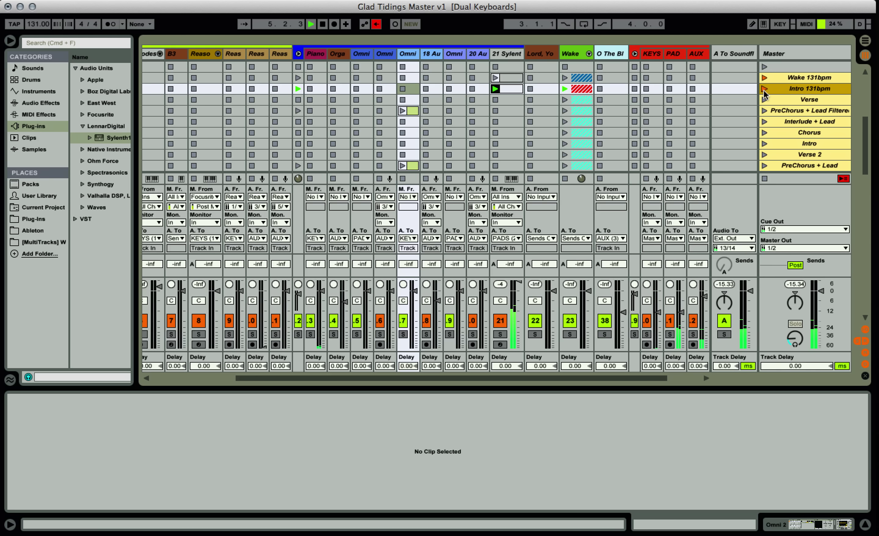
pyautogui.click(793, 111)
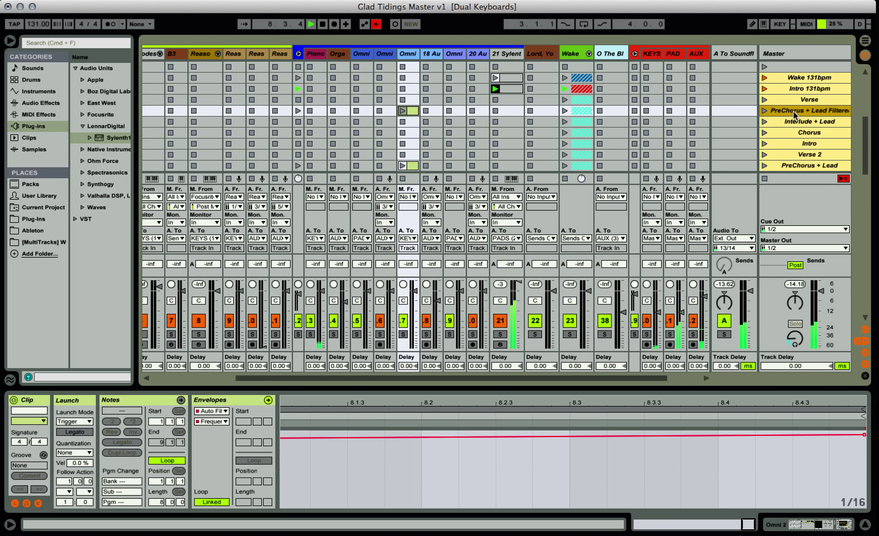
pyautogui.press('Return')
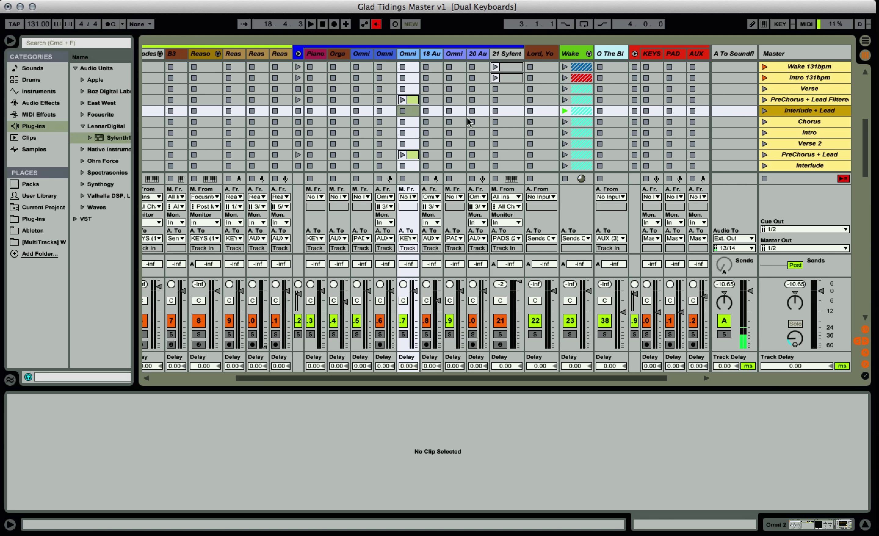
# Reopen the Omni 2 clip of the PreChorus + Lead Filtered scene, and return to the first scenes and tracks of the set.
pyautogui.click(410, 101)
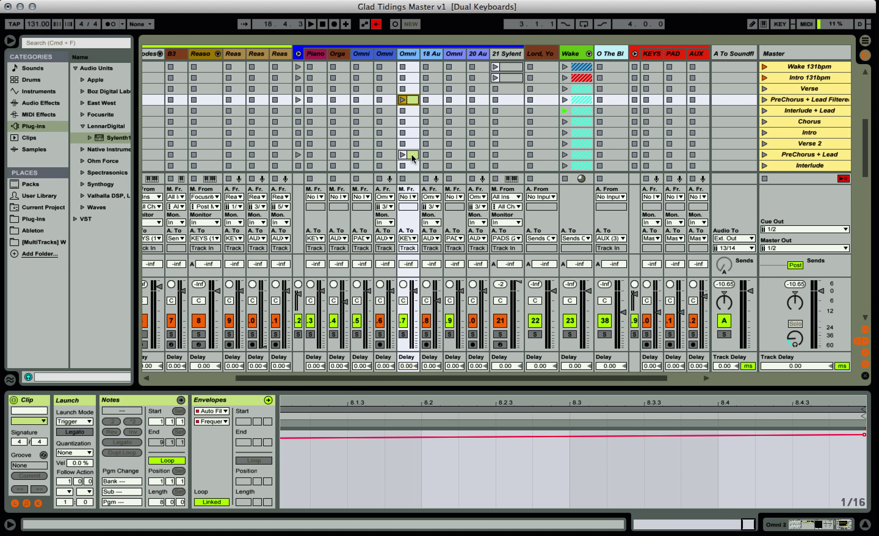
pyautogui.scroll(10, 390, 144)
pyautogui.hscroll(-5, 390, 144)
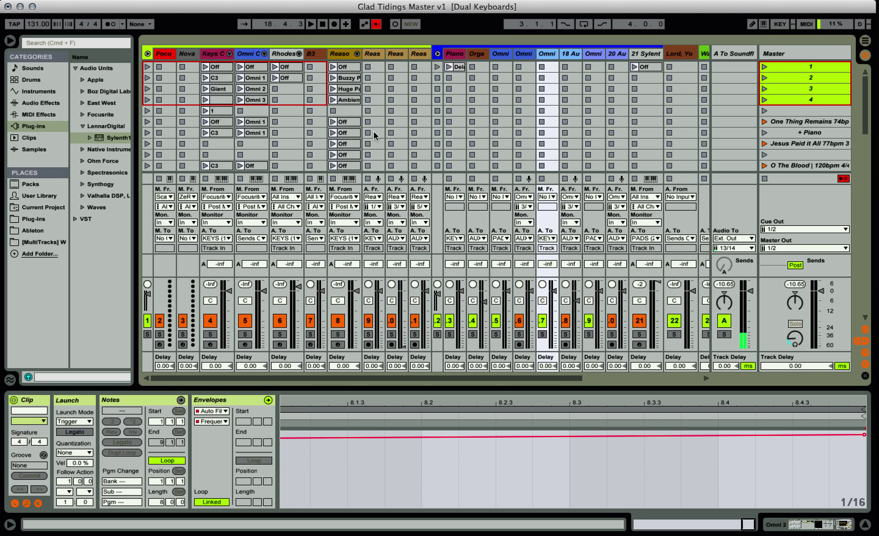